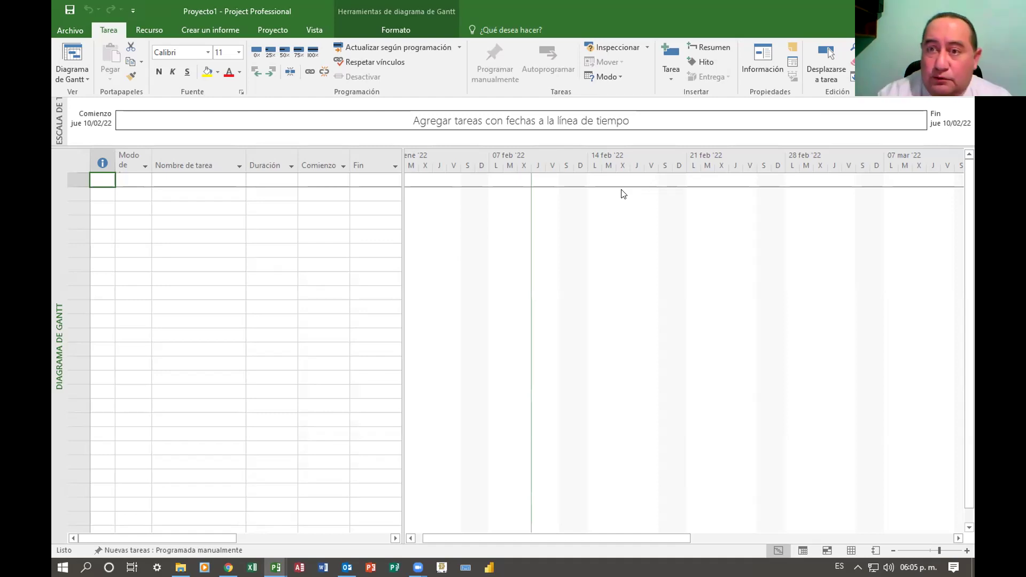
# - Create a new blank project, Proyecto2, from Archivo > Nuevo > Proyecto en blanco
pyautogui.click(74, 31)
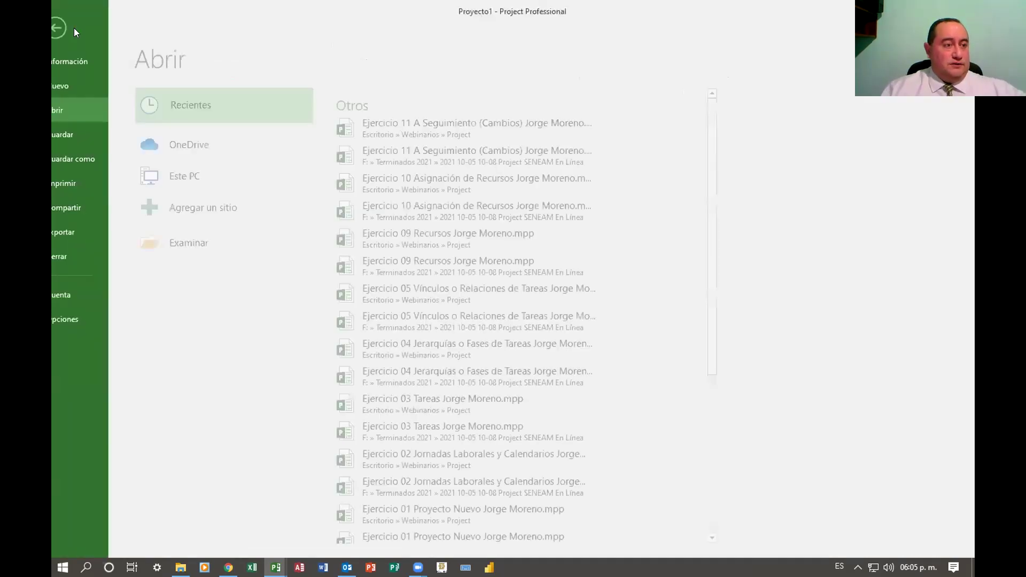
pyautogui.click(94, 86)
pyautogui.click(208, 230)
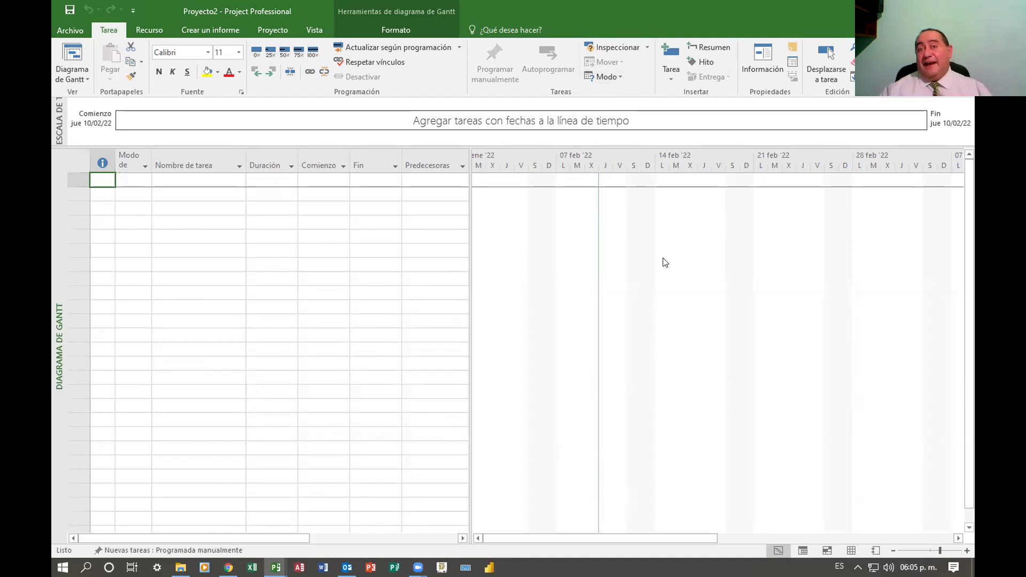
# - Enter manually scheduled tasks A, B and C in rows 1–3 of the task table
pyautogui.click(204, 180)
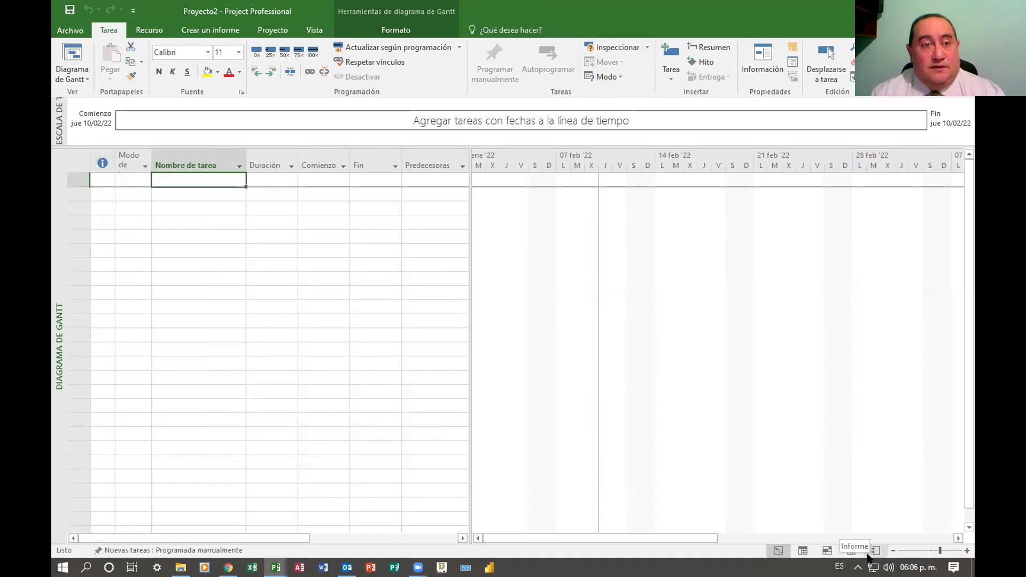
pyautogui.write('A')
pyautogui.press('Escape')
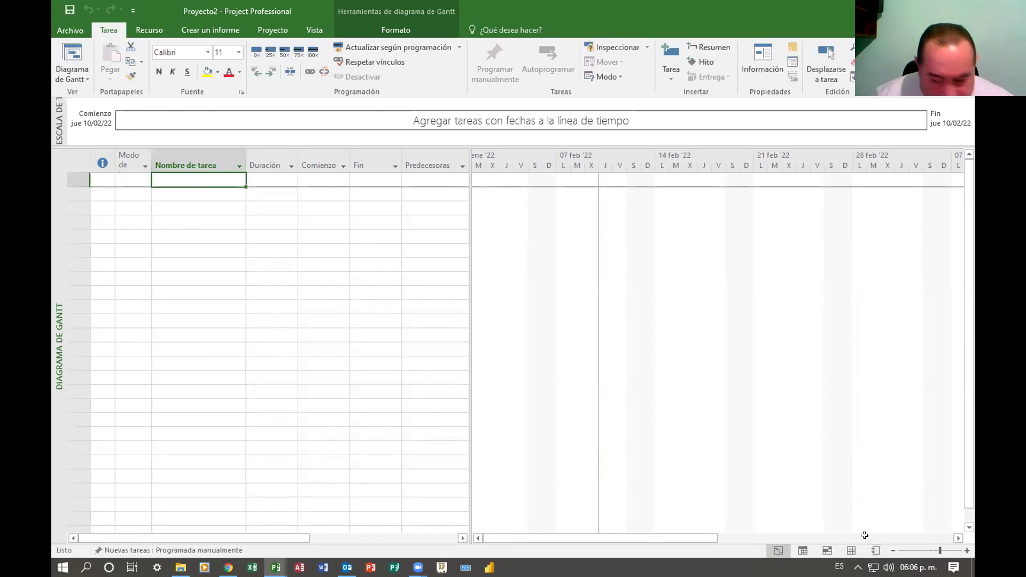
pyautogui.write('A')
pyautogui.press('Return')
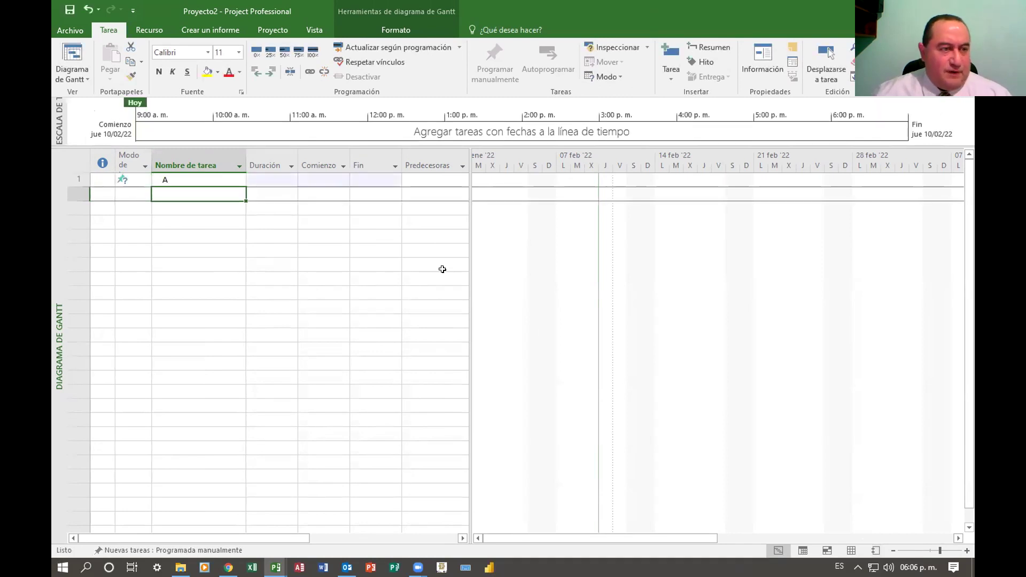
pyautogui.write('B')
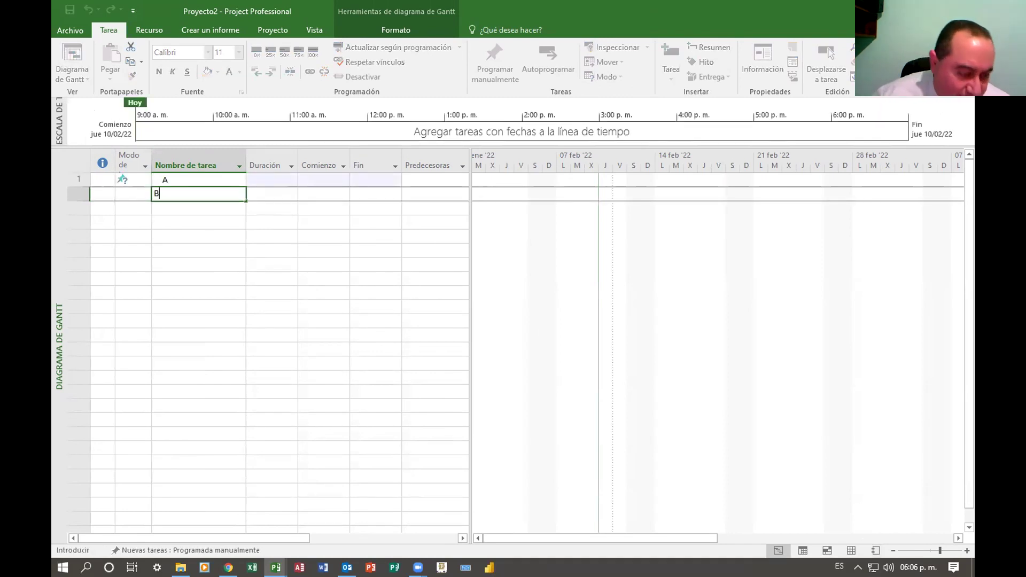
pyautogui.press('Return')
pyautogui.write('C')
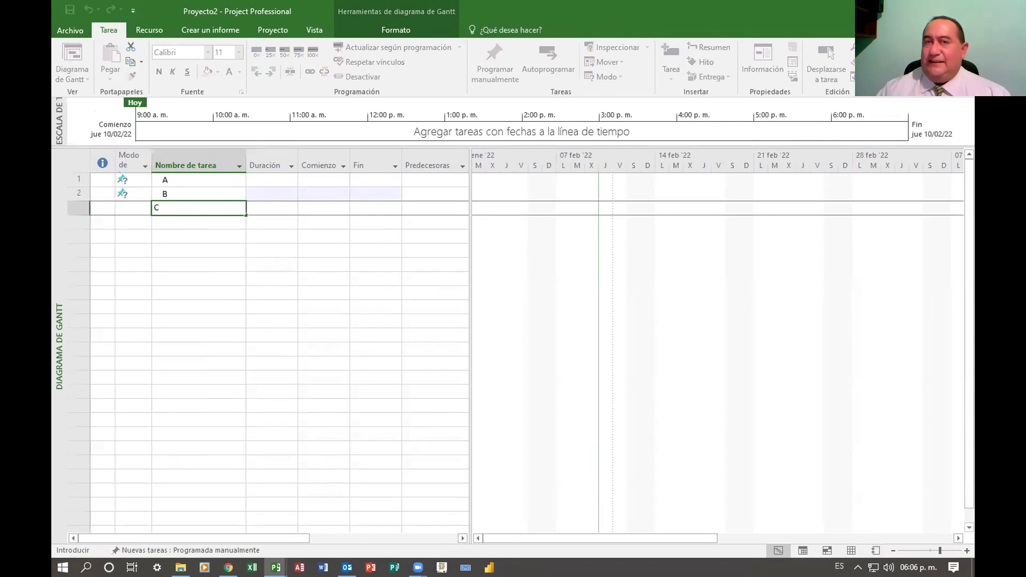
pyautogui.press('Return')
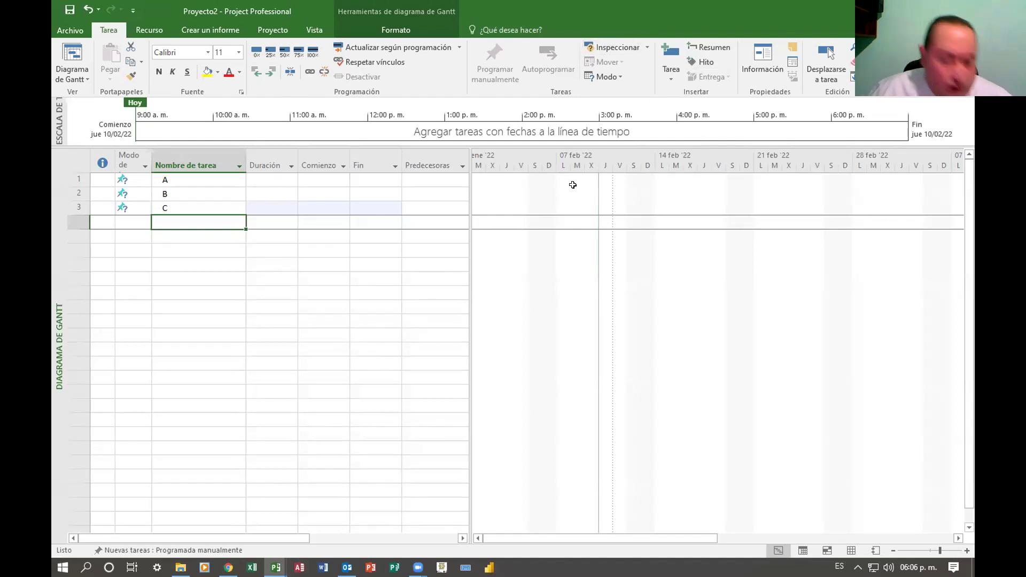
# - Switch the new-task mode to Programada automáticamente, with row 4's name cell selected
pyautogui.click(198, 550)
pyautogui.click(182, 518)
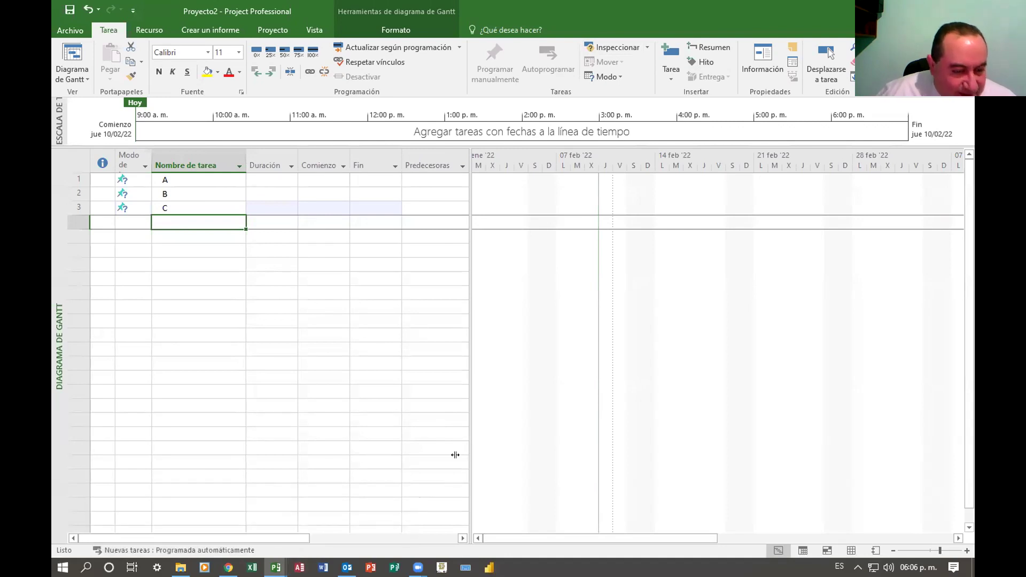
pyautogui.moveTo(167, 240); pyautogui.dragTo(177, 226)
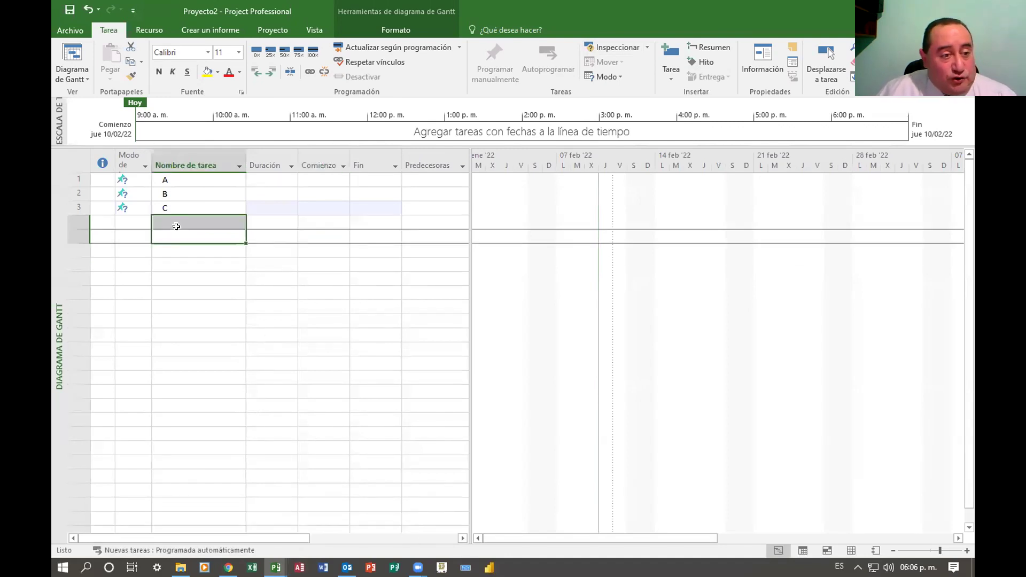
pyautogui.press('Up')
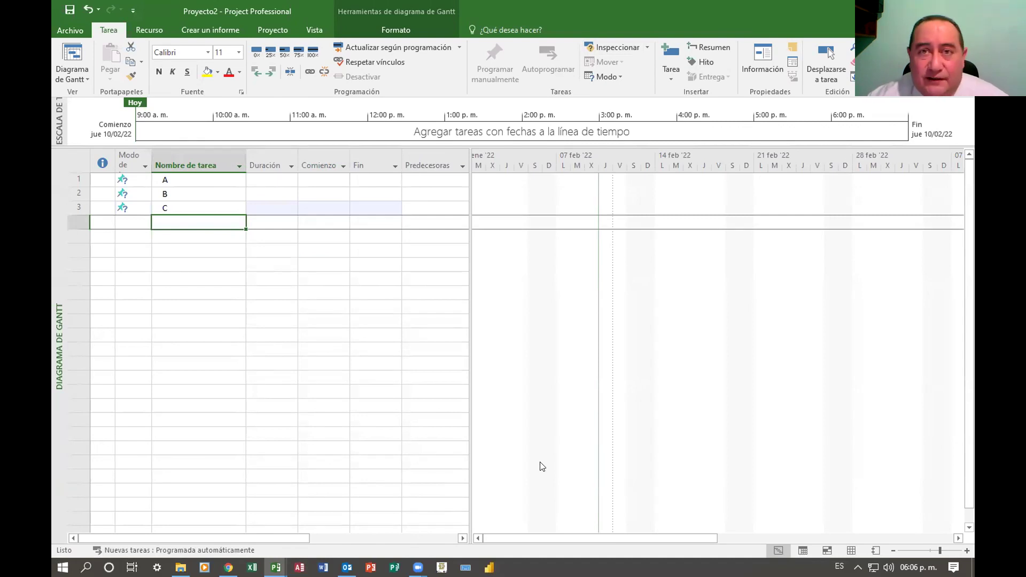
# - Add auto-scheduled tasks D, E and F, each 1 día? on jue 10/02/22
pyautogui.write('D')
pyautogui.press('Return')
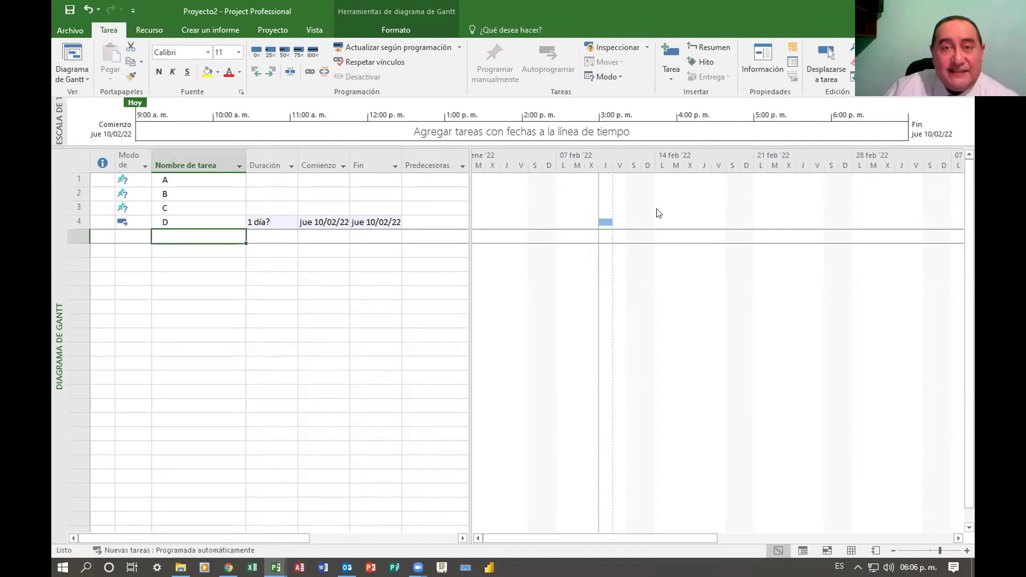
pyautogui.write('E')
pyautogui.press('Return')
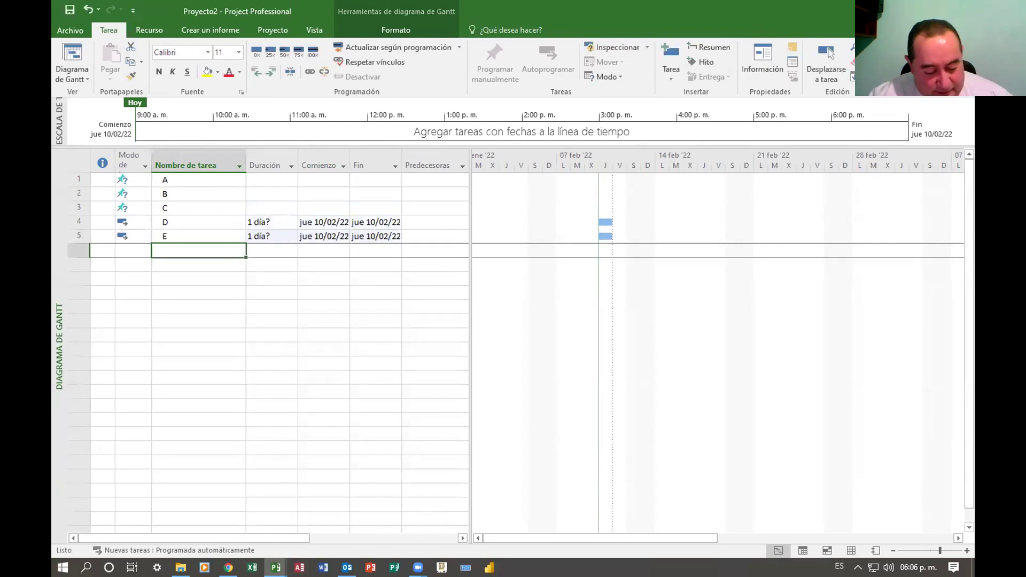
pyautogui.write('F')
pyautogui.press('Return')
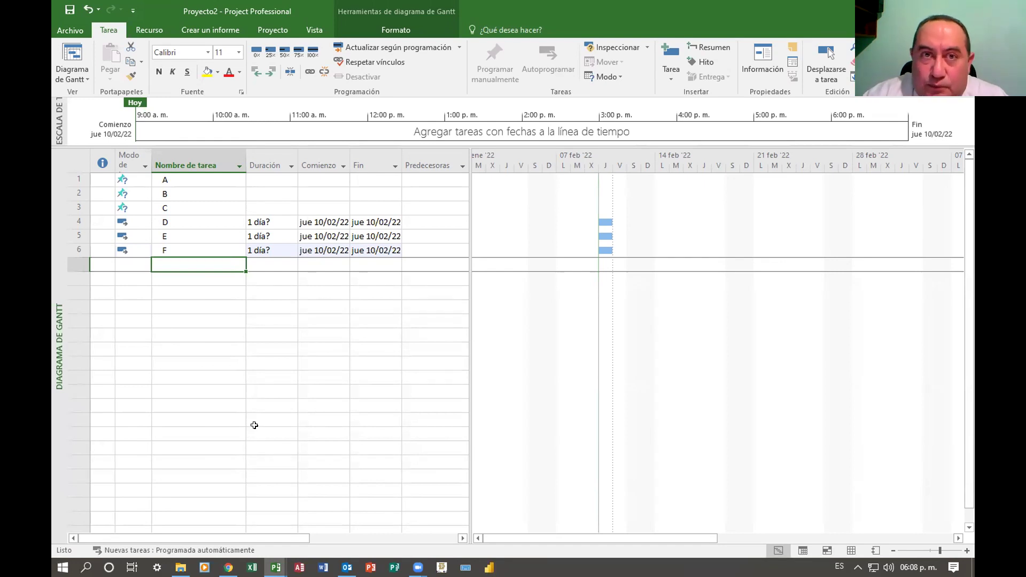
# - Return the selection to the empty row below task F
pyautogui.press('Up')
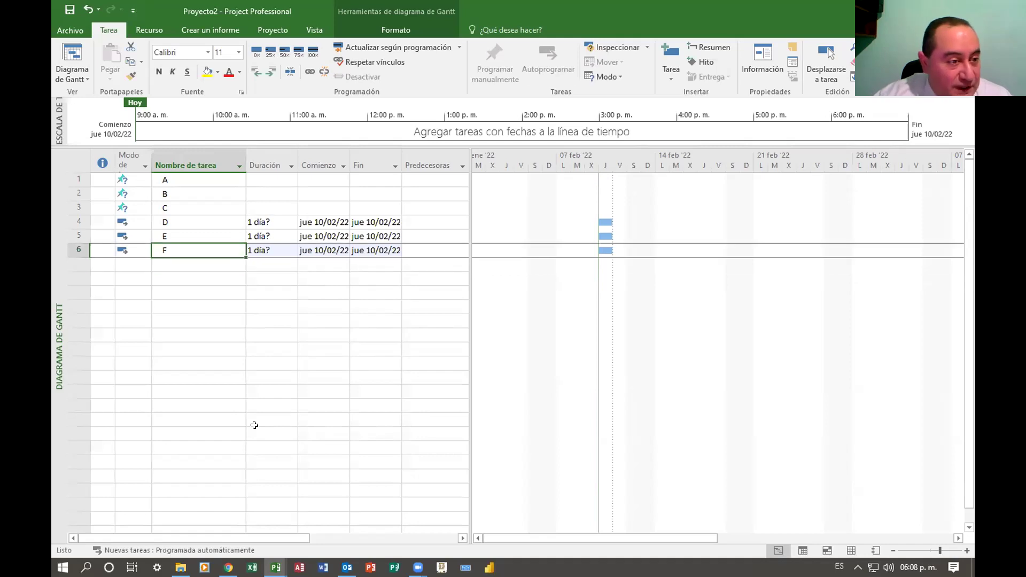
pyautogui.press('Down')
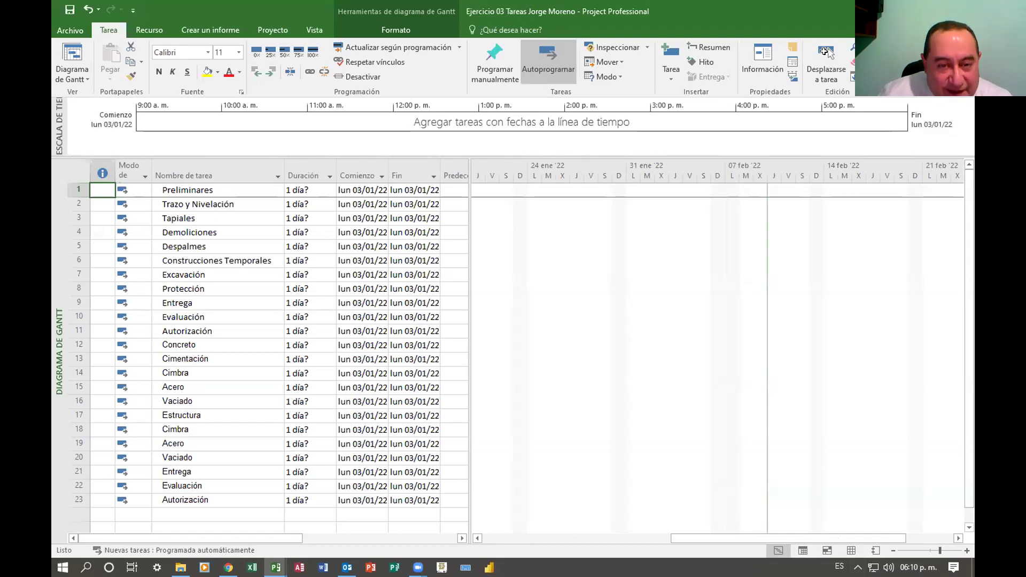
# - Scroll the Gantt timeline to February–early March 2022 and bring the Ejercicio 03 window forward
pyautogui.click(824, 51)
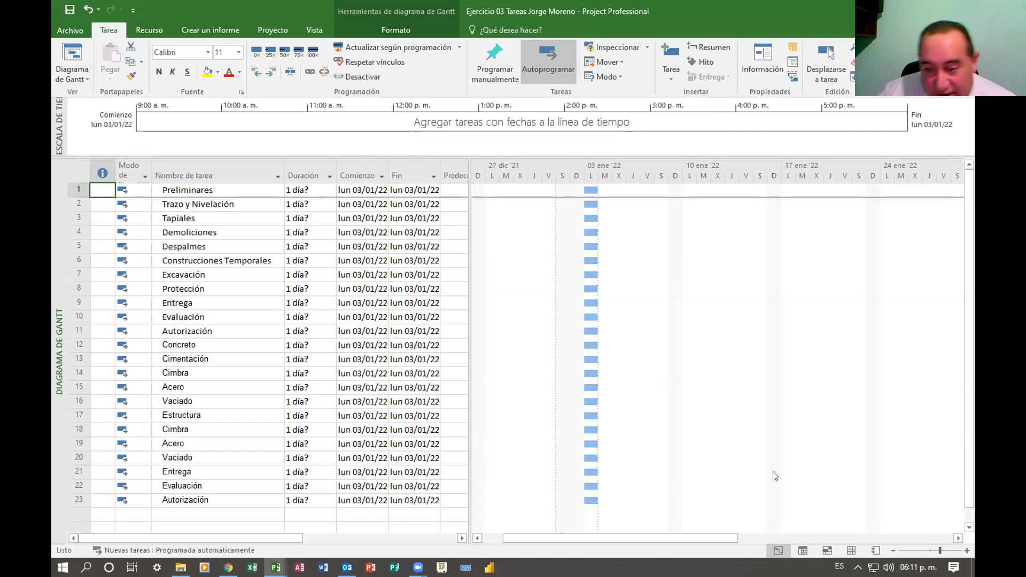
pyautogui.click(958, 538)
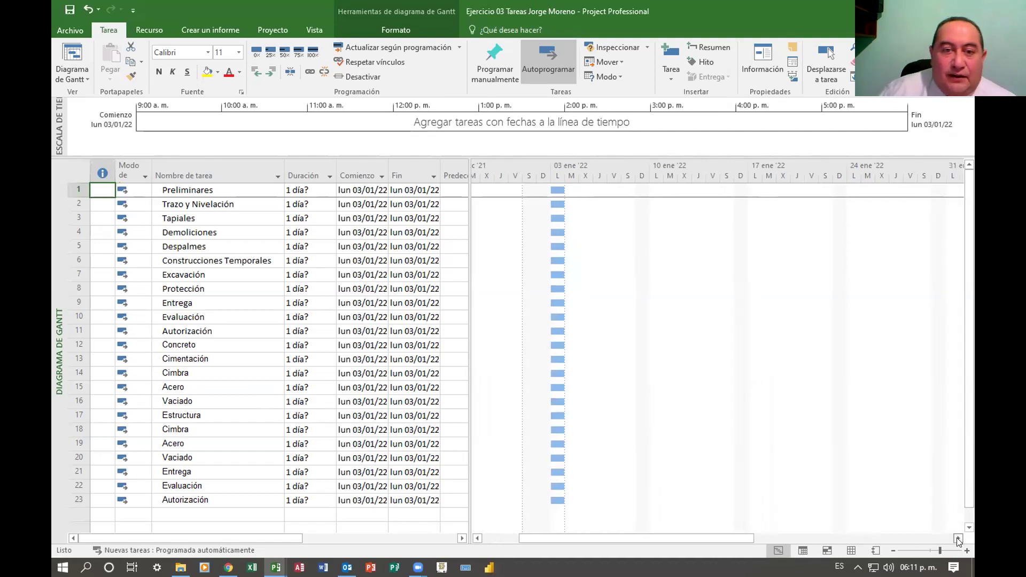
pyautogui.moveTo(957, 538); pyautogui.dragTo(958, 539)
pyautogui.click(957, 538)
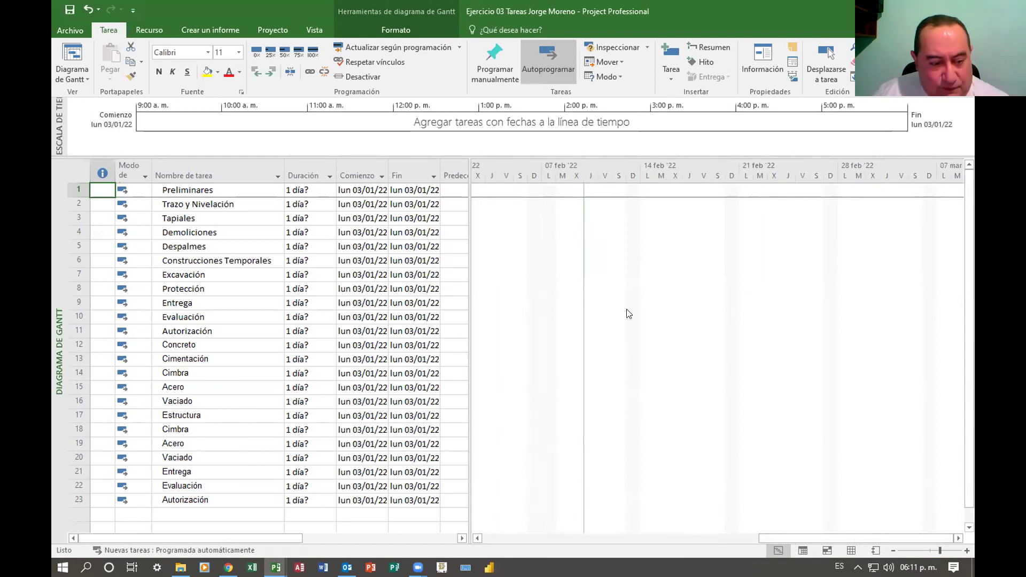
pyautogui.moveTo(276, 568)
pyautogui.click(281, 528)
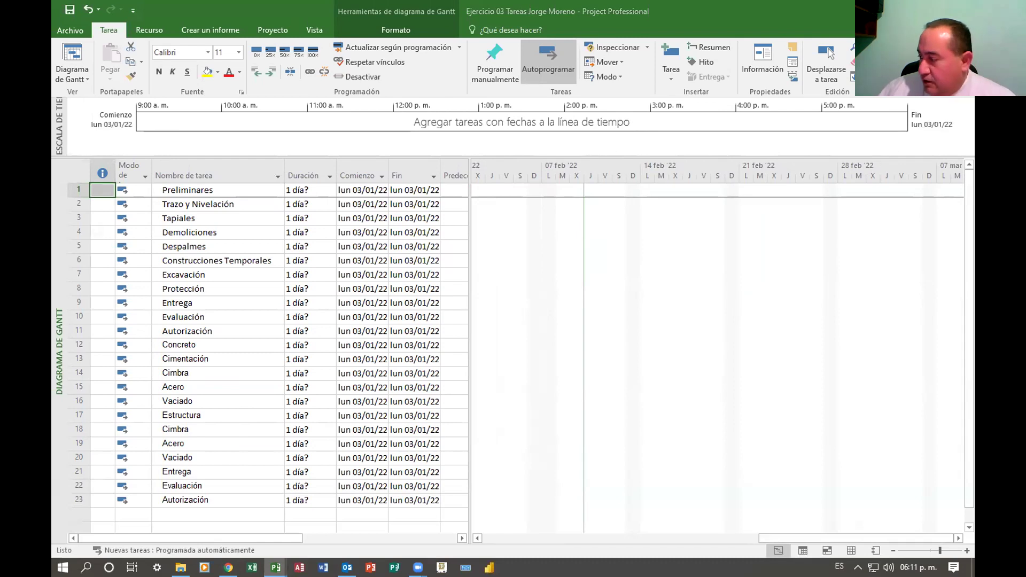
pyautogui.hotkey('alt', 'Tab')
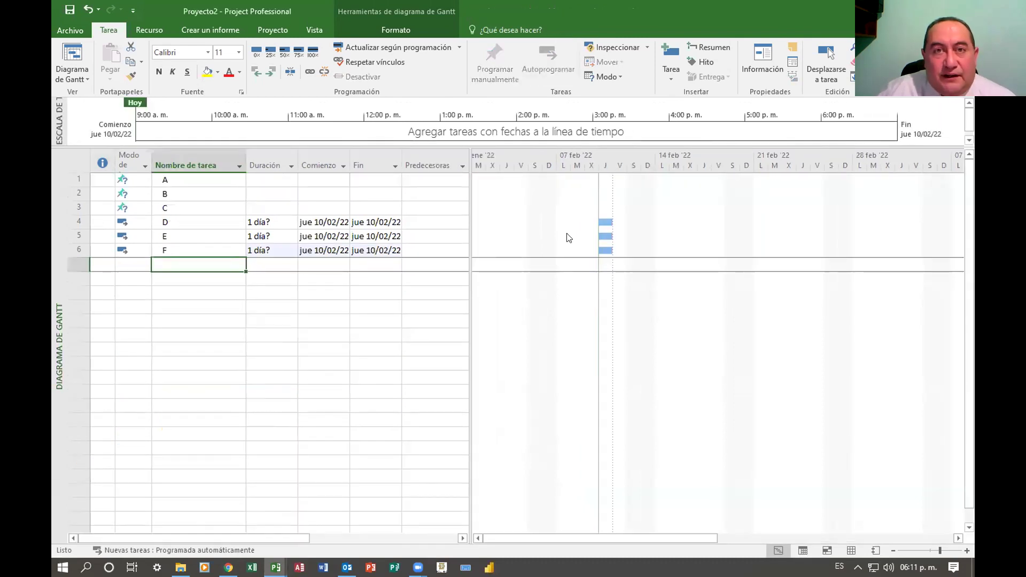
pyautogui.click(197, 169)
pyautogui.click(204, 177)
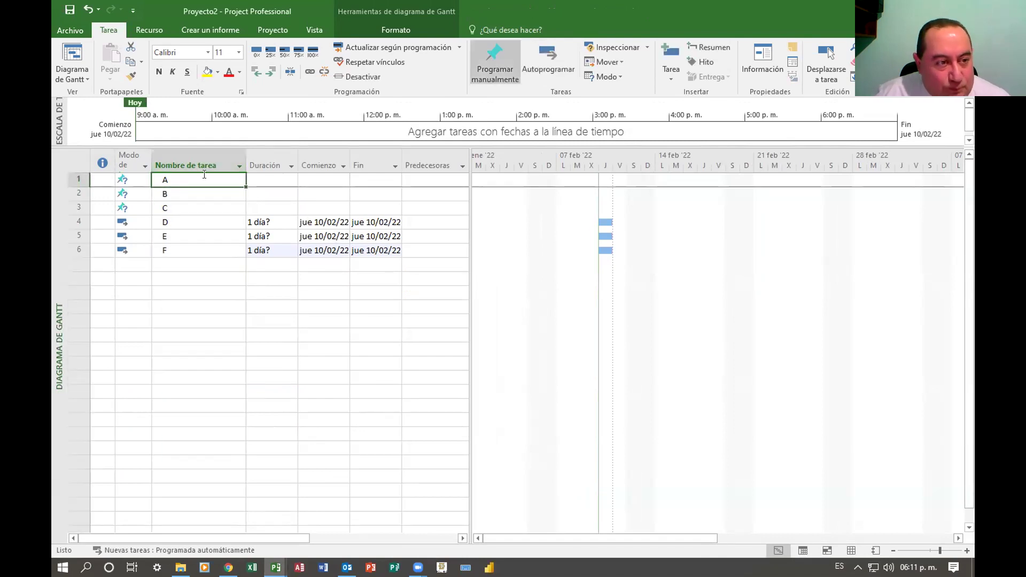
pyautogui.moveTo(192, 247)
pyautogui.mouseDown()
pyautogui.moveTo(194, 174)
pyautogui.moveTo(186, 206)
pyautogui.moveTo(197, 265)
pyautogui.moveTo(203, 251)
pyautogui.mouseUp()
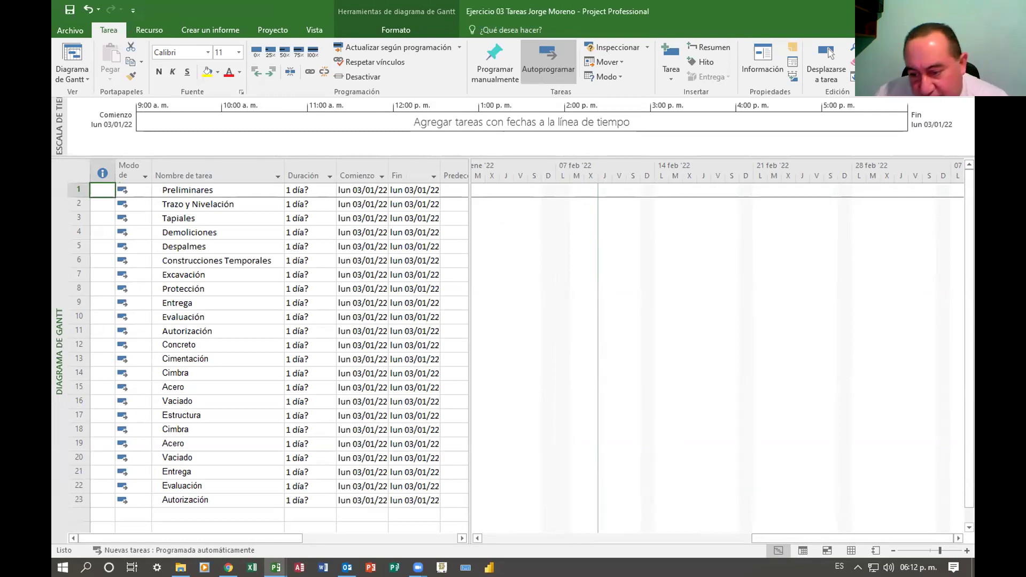
# - Scroll the Gantt timeline back and forth until it starts at 03 ene '22 beside the task bars
pyautogui.click(958, 538)
pyautogui.moveTo(958, 538); pyautogui.dragTo(957, 538)
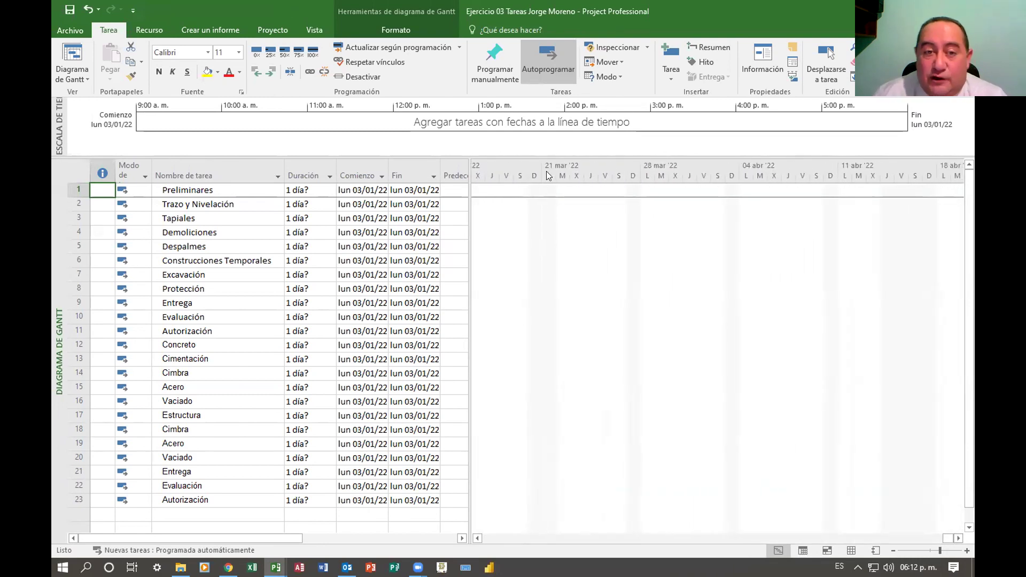
pyautogui.moveTo(958, 537); pyautogui.dragTo(957, 537)
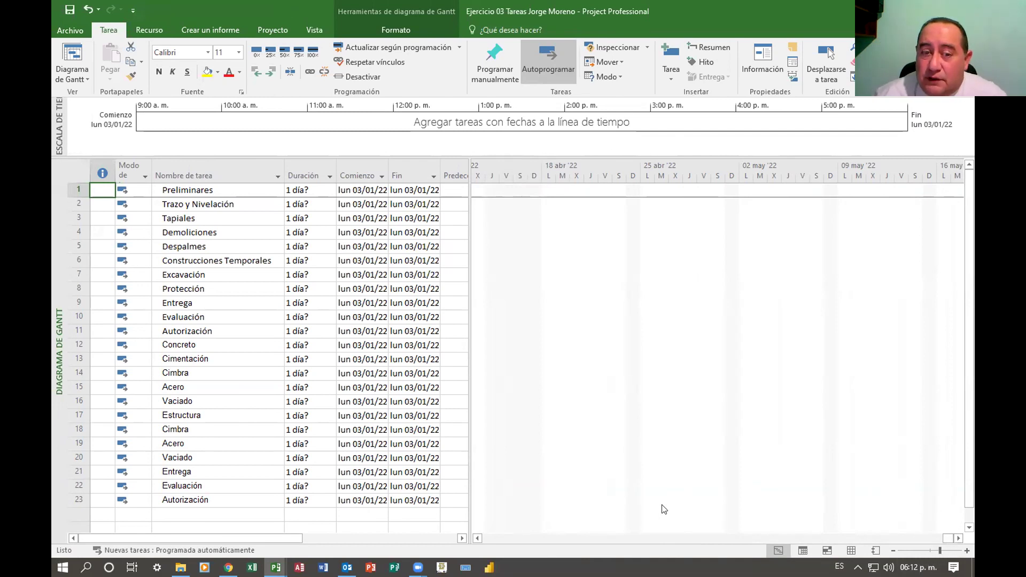
pyautogui.click(476, 538)
pyautogui.click(477, 538)
pyautogui.click(476, 538)
pyautogui.click(477, 538)
pyautogui.click(477, 539)
pyautogui.click(477, 539)
pyautogui.click(477, 538)
pyautogui.click(477, 538)
pyautogui.click(477, 538)
pyautogui.click(477, 538)
pyautogui.click(477, 538)
pyautogui.click(477, 538)
pyautogui.click(477, 538)
pyautogui.click(477, 538)
pyautogui.click(477, 538)
pyautogui.click(476, 538)
pyautogui.click(477, 538)
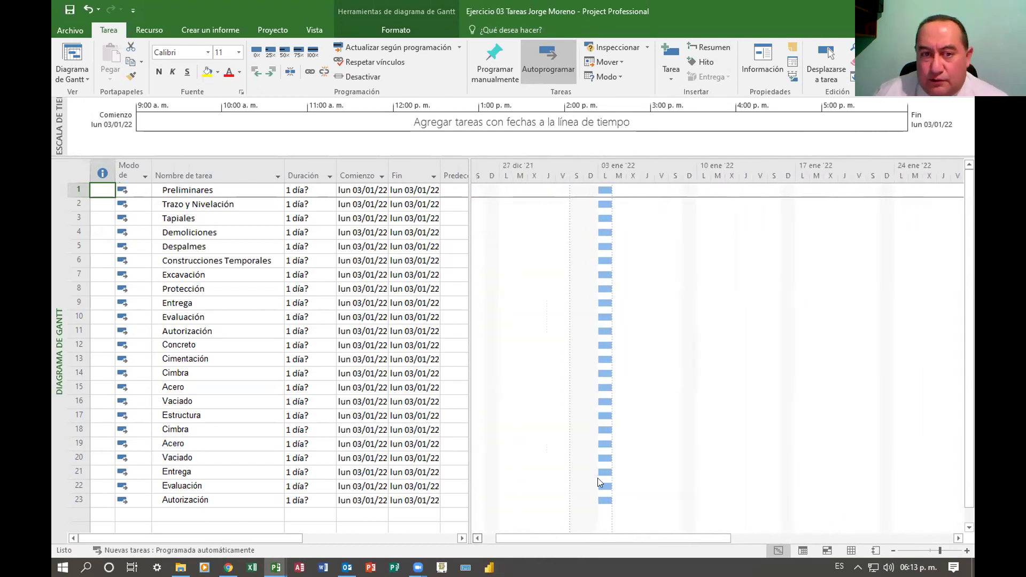
pyautogui.click(958, 538)
pyautogui.click(958, 538)
pyautogui.click(958, 539)
pyautogui.click(958, 538)
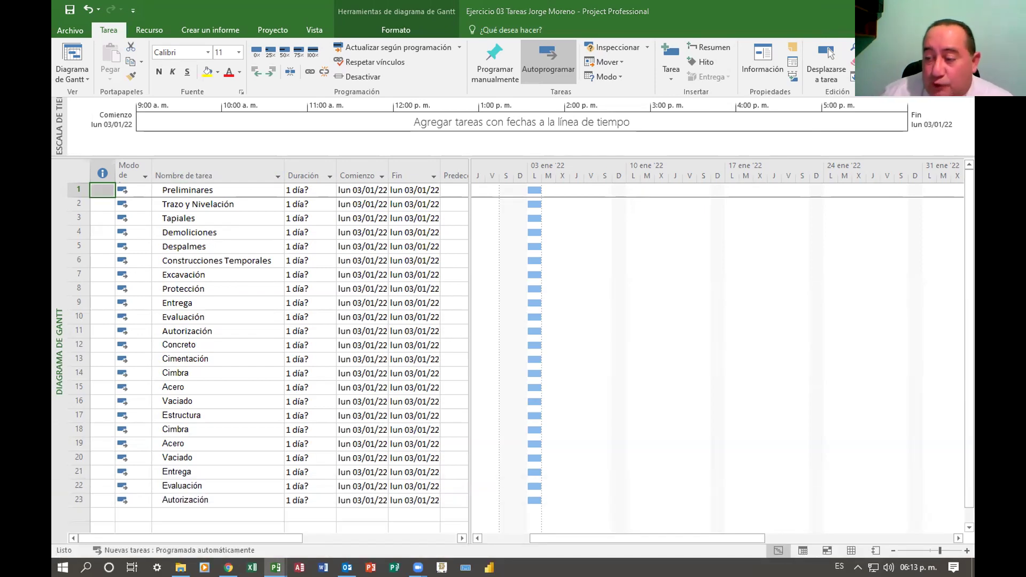
# - Switch to the Ejercicio 04 project and point out Construcción de Hotel and 1 Preliminares
pyautogui.hotkey('alt', 'Tab')
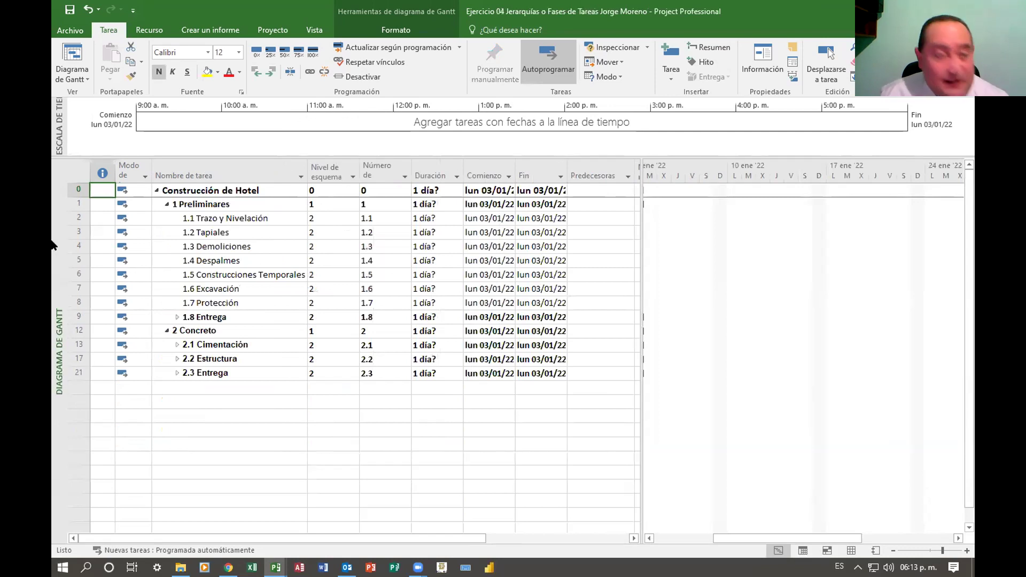
pyautogui.click(188, 204)
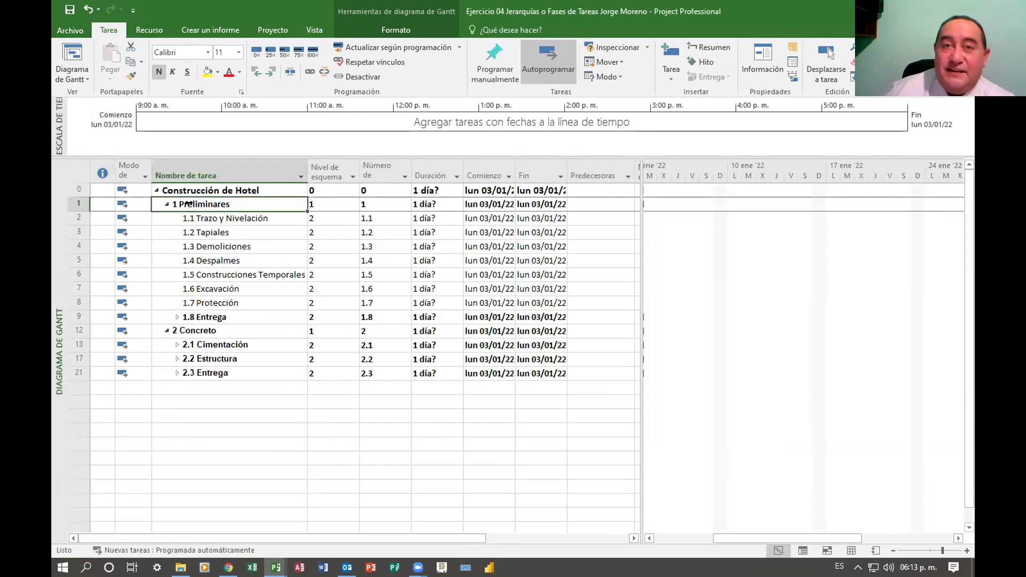
pyautogui.click(206, 189)
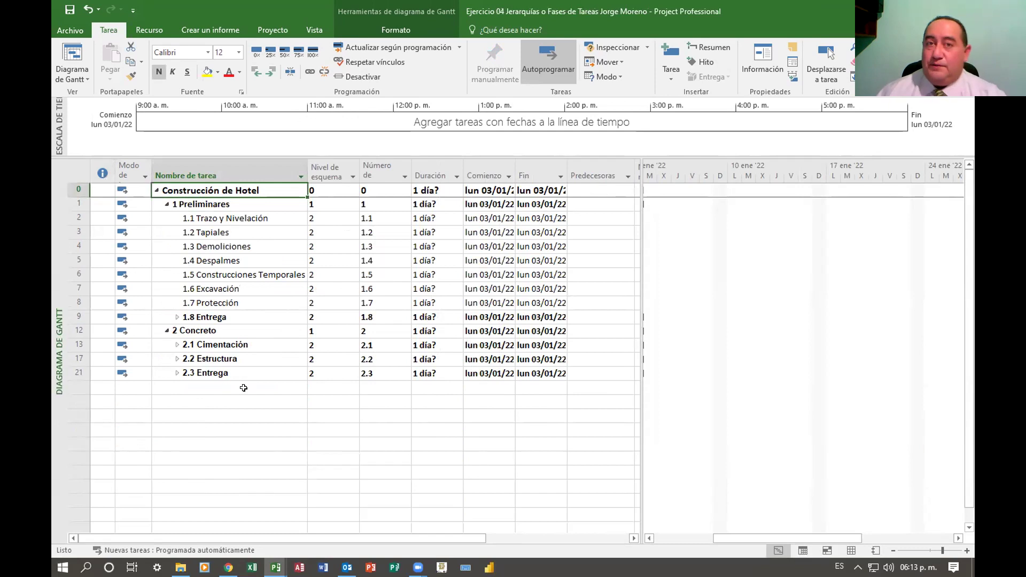
# - Expand 1.8 Entrega, 2.1 Cimentación, 2.2 Estructura and 2.3 Entrega to show their subtasks
pyautogui.click(173, 314)
pyautogui.click(177, 316)
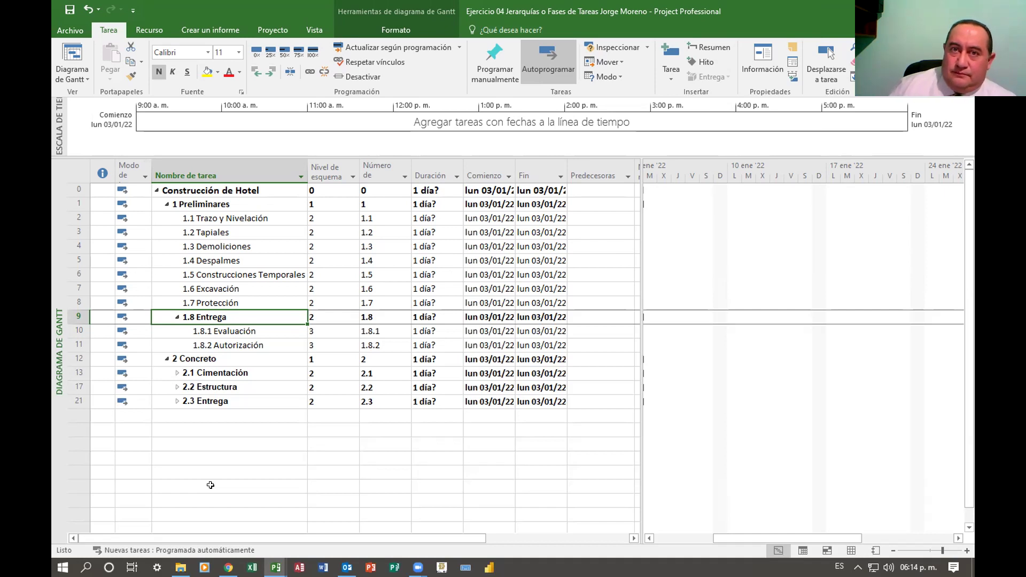
pyautogui.click(177, 373)
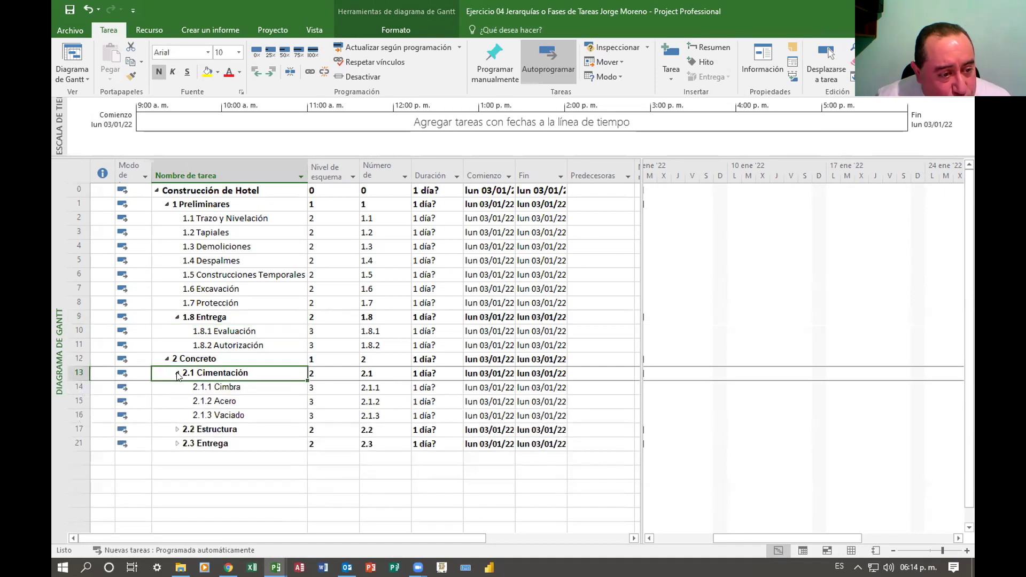
pyautogui.click(177, 430)
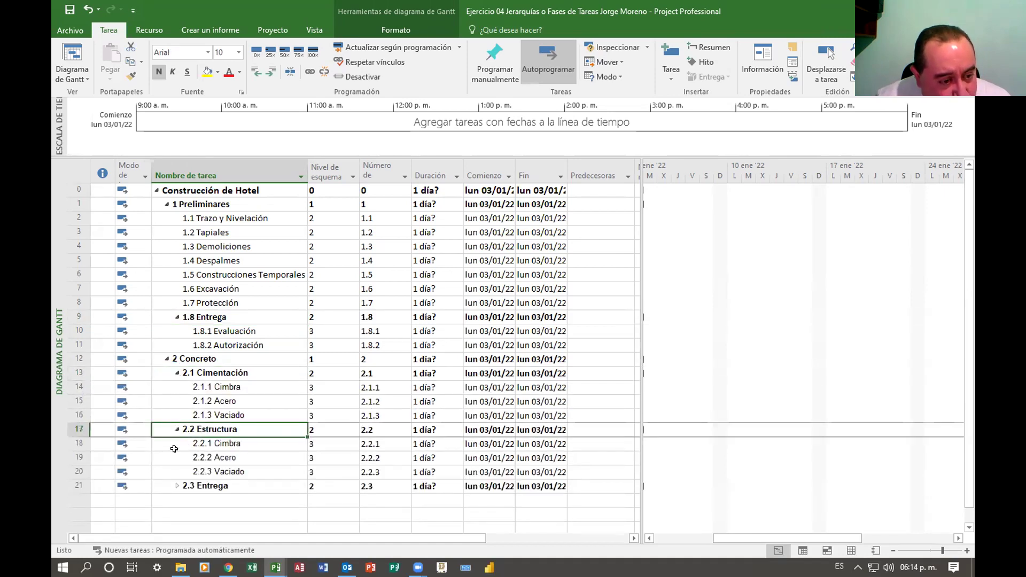
pyautogui.click(177, 486)
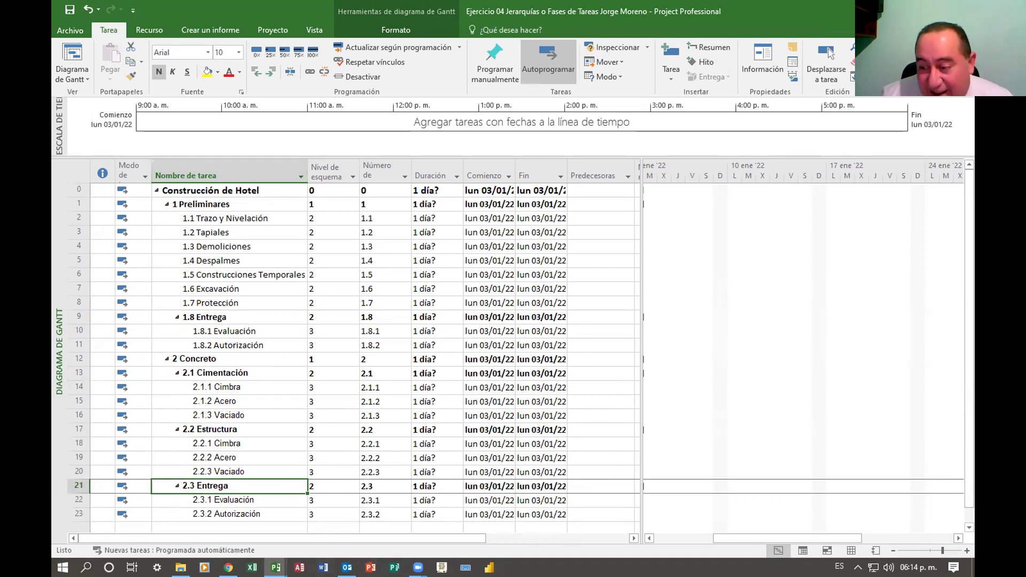
pyautogui.hotkey('alt', 'Tab')
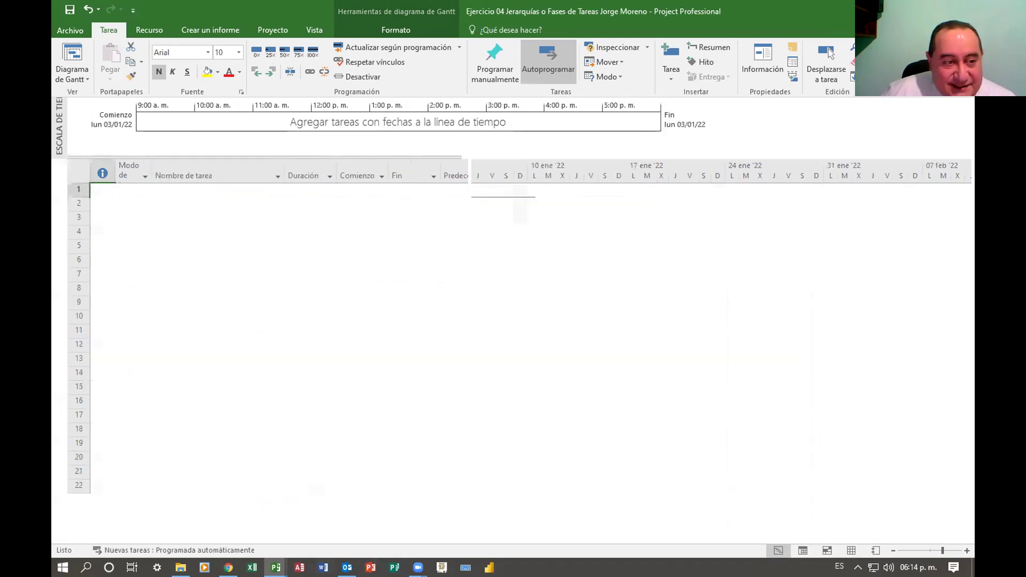
pyautogui.click(223, 187)
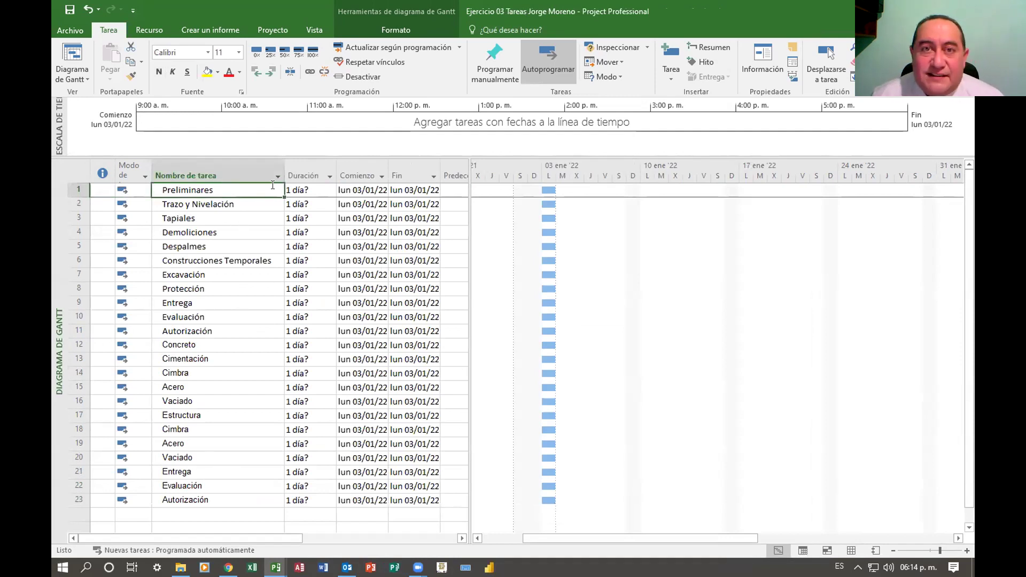
pyautogui.click(257, 204)
pyautogui.click(230, 218)
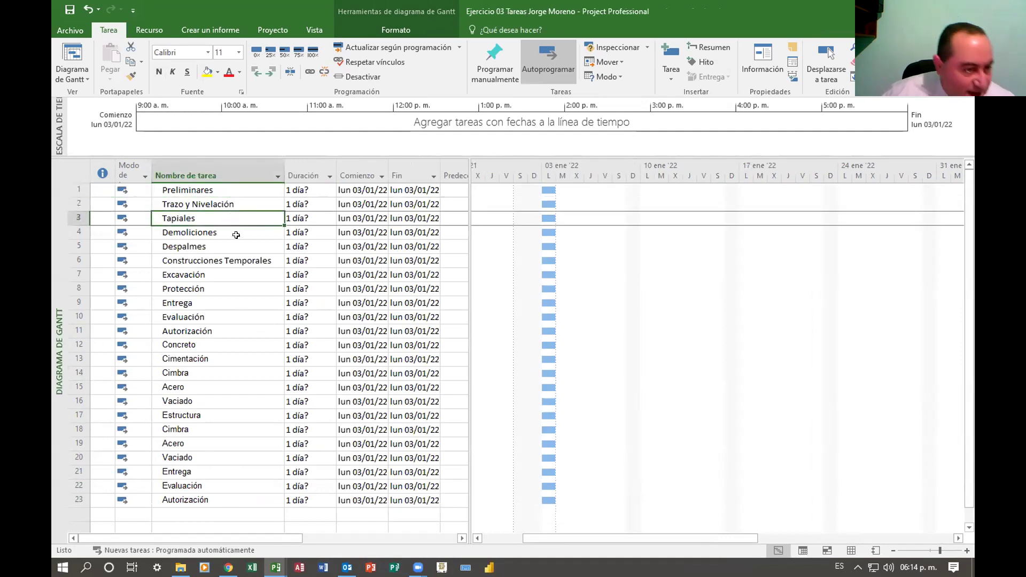
pyautogui.click(235, 233)
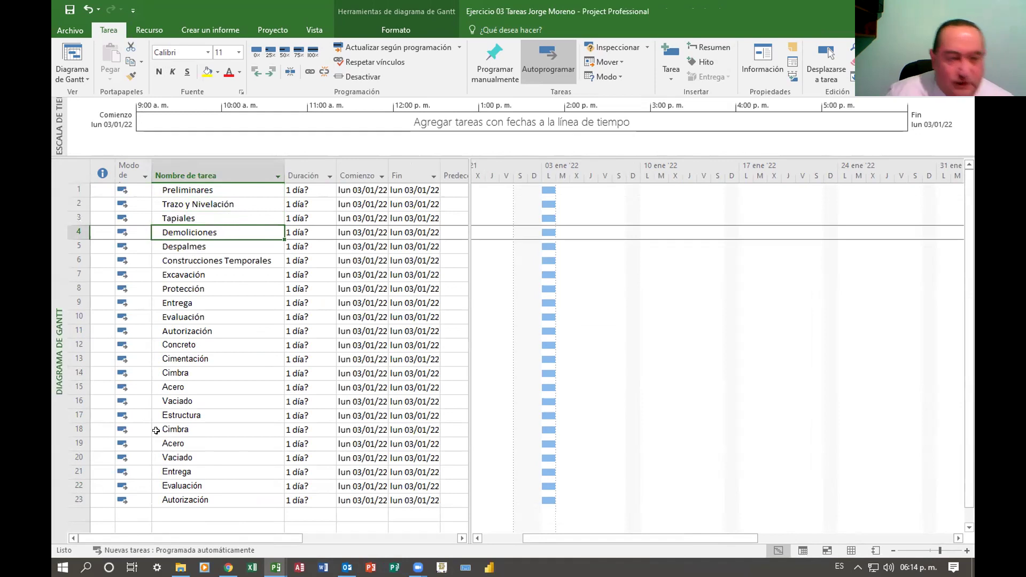
pyautogui.click(211, 343)
pyautogui.click(219, 358)
pyautogui.click(218, 373)
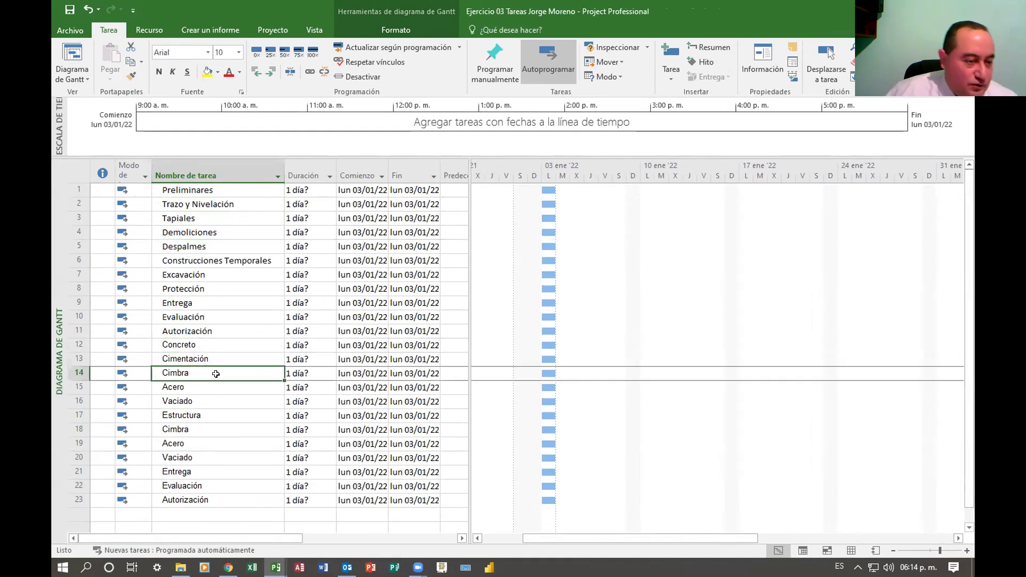
pyautogui.click(208, 389)
pyautogui.click(208, 402)
pyautogui.click(213, 415)
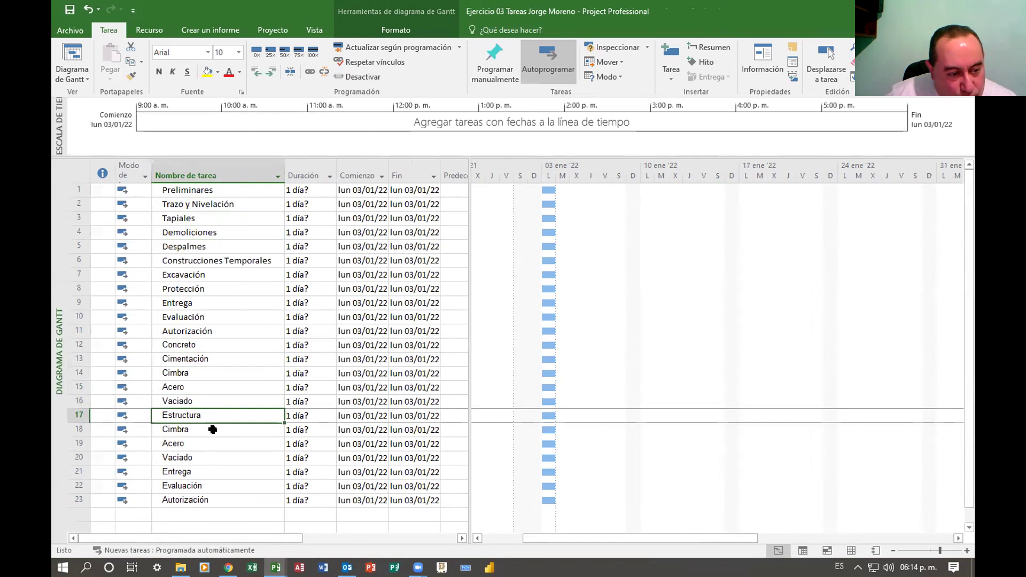
pyautogui.click(212, 430)
pyautogui.click(210, 443)
pyautogui.click(213, 458)
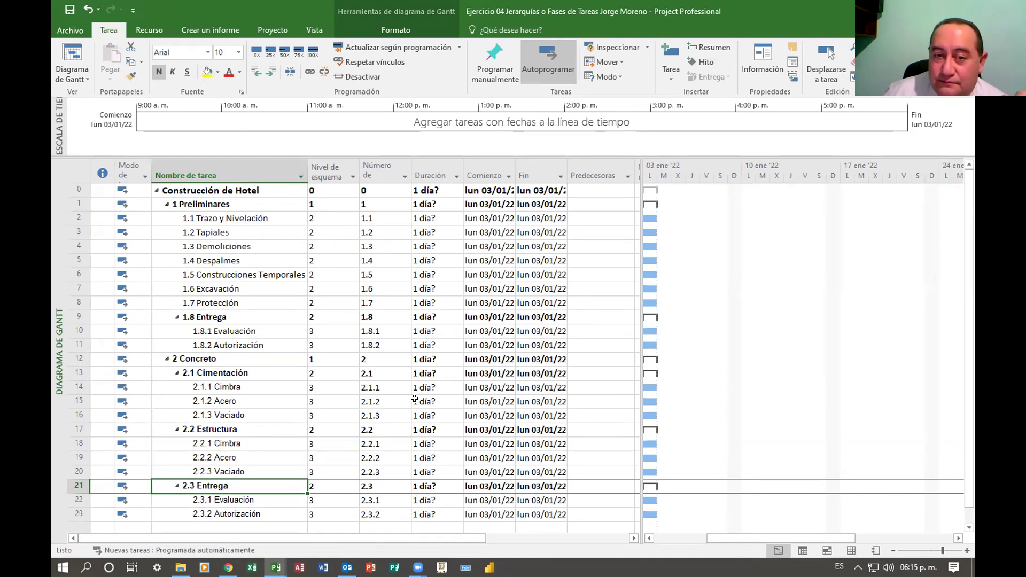
# - Narrow the task table, scroll to the task bars, and pan to show linked tasks from 03 ene '22
pyautogui.moveTo(640, 265); pyautogui.dragTo(594, 269)
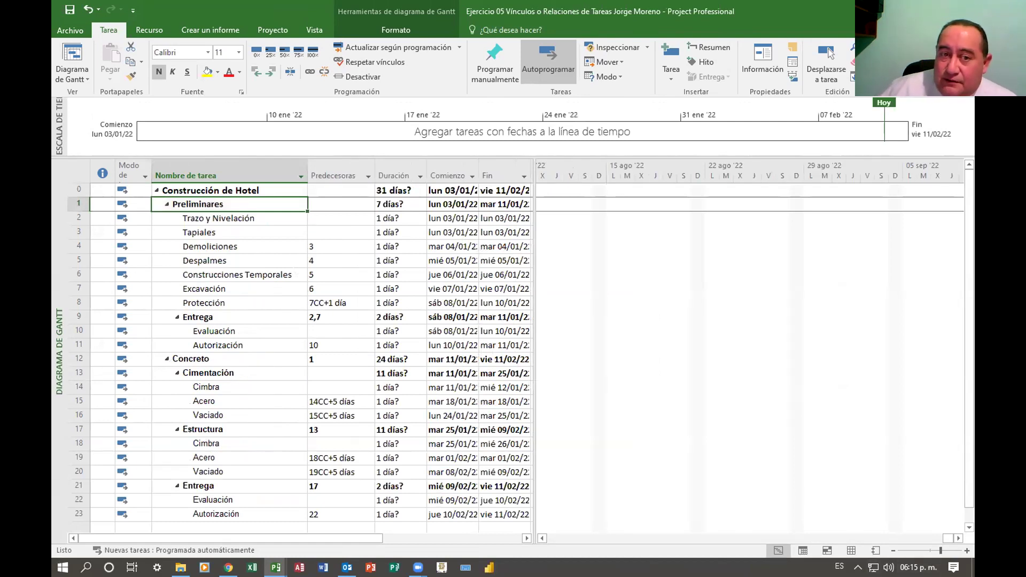
pyautogui.hotkey('ctrl', 'shift', 'F5')
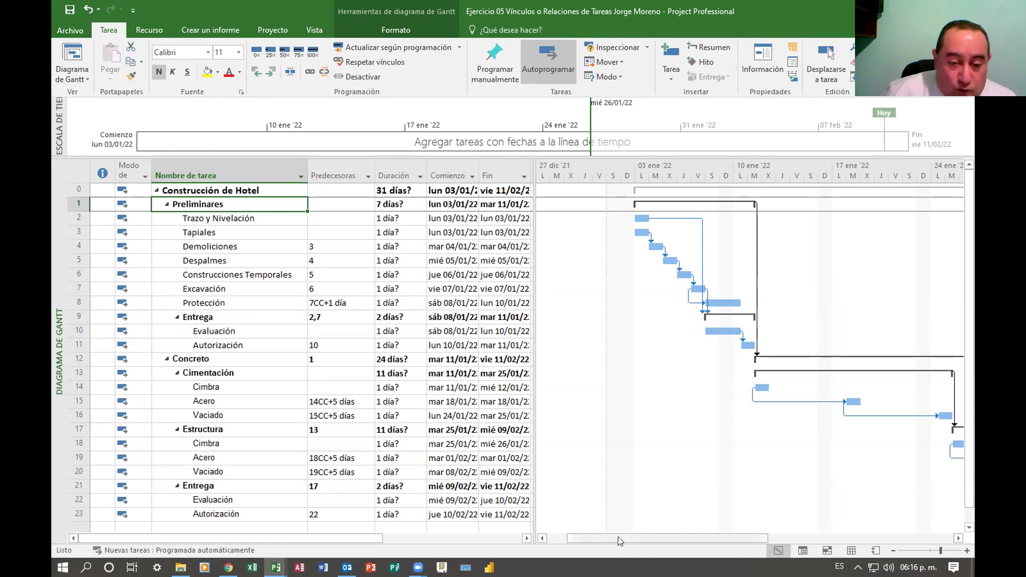
pyautogui.moveTo(657, 535); pyautogui.dragTo(687, 534)
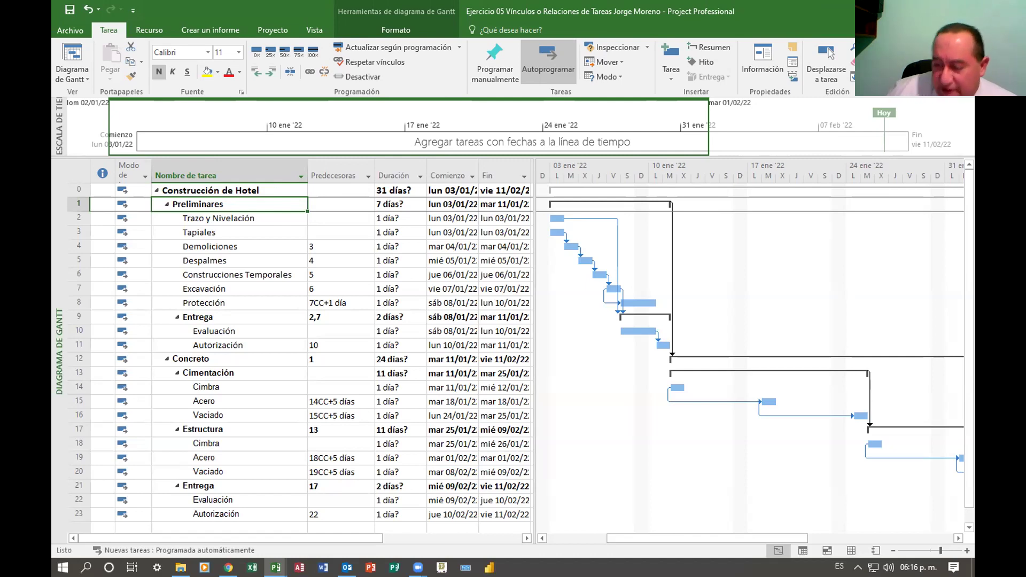
# - Switch to the Ejercicio 09 Recursos resource sheet window
pyautogui.hotkey('alt', 'Tab')
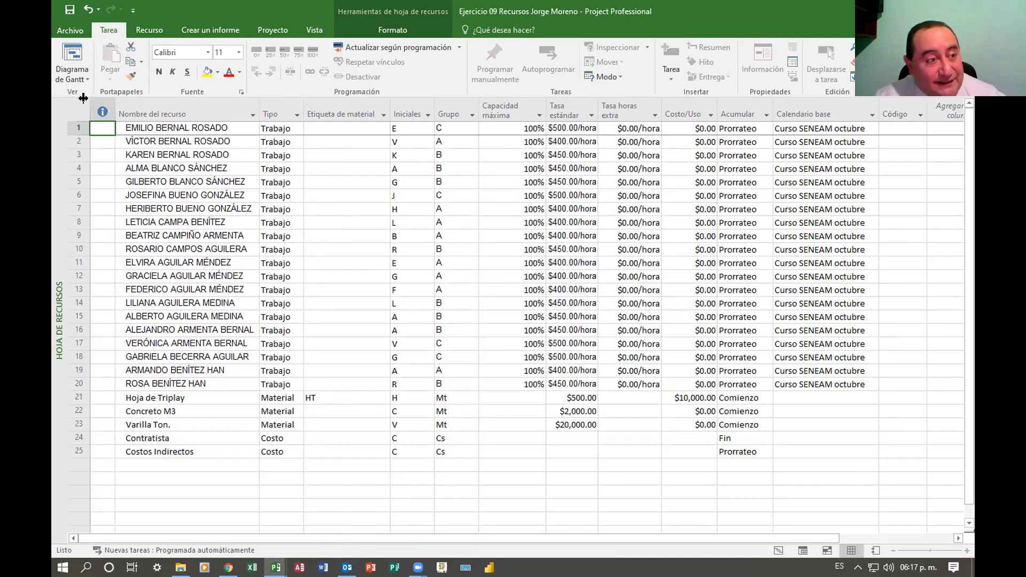
# - Select the twenty work resource rows, then switch to the Ejercicio 10 Asignación de Recursos project
pyautogui.moveTo(78, 129); pyautogui.dragTo(96, 453)
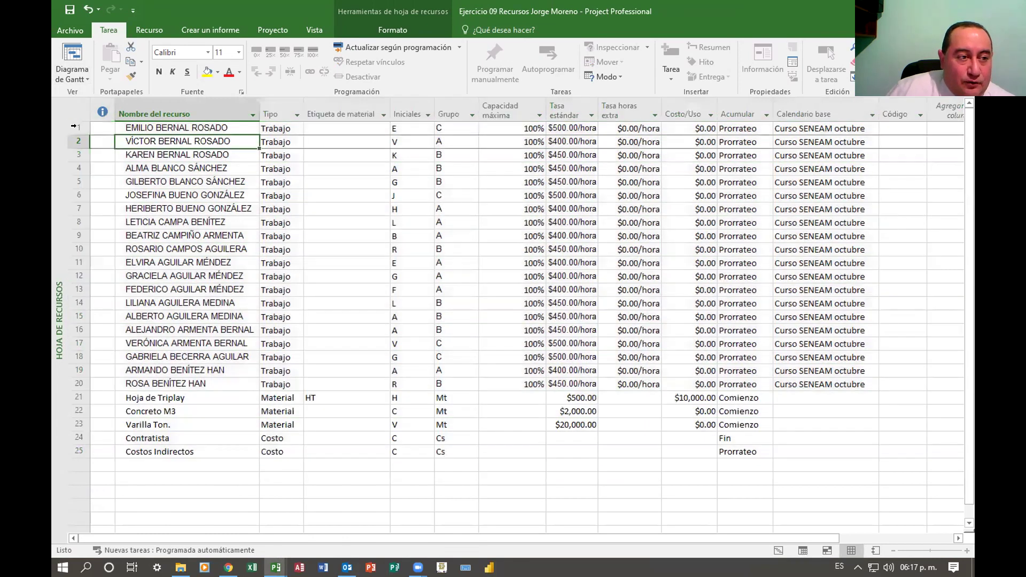
pyautogui.click(134, 142)
pyautogui.moveTo(79, 128); pyautogui.dragTo(78, 452)
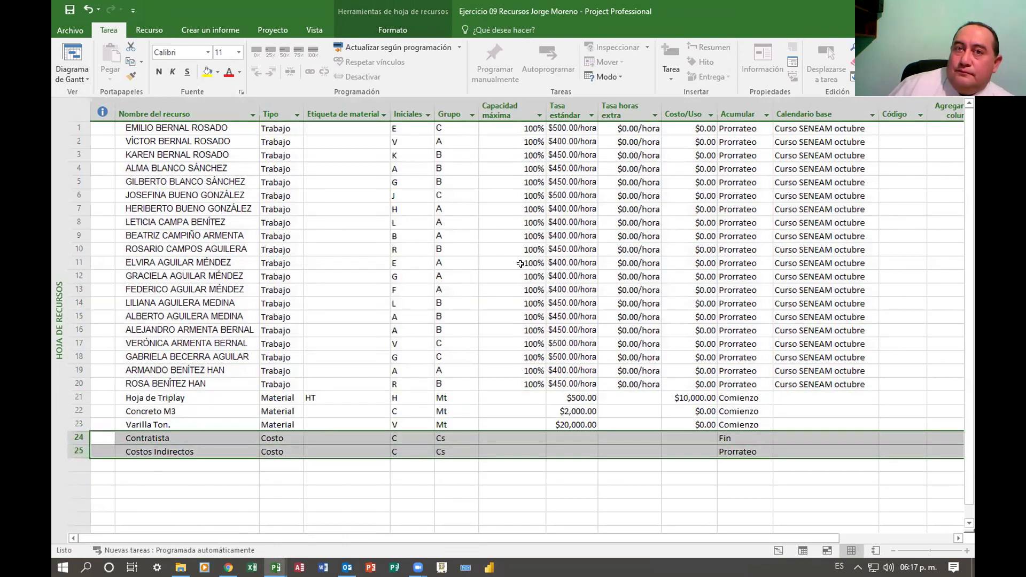
pyautogui.click(459, 236)
pyautogui.click(134, 128)
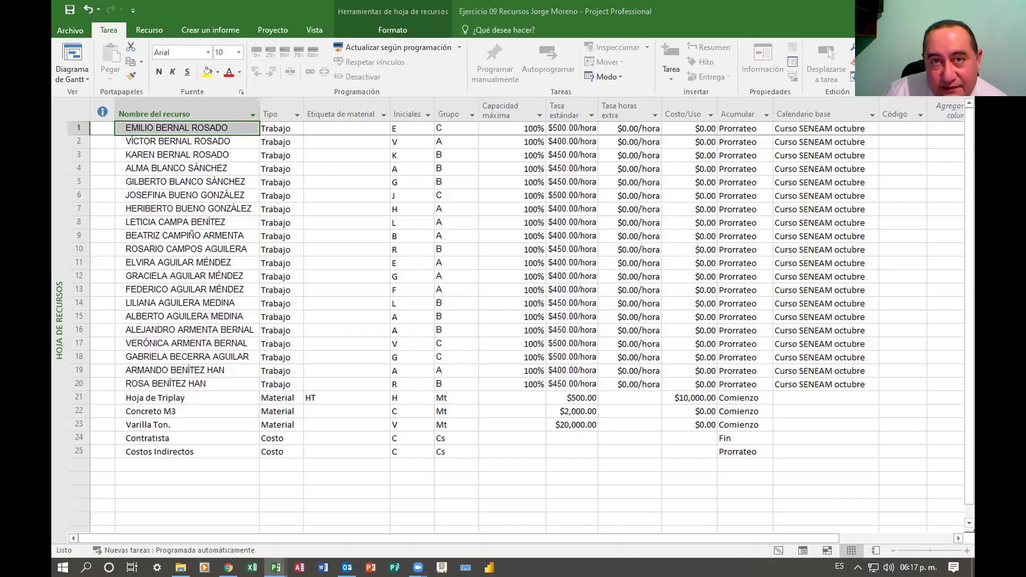
pyautogui.hotkey('alt', 'Tab')
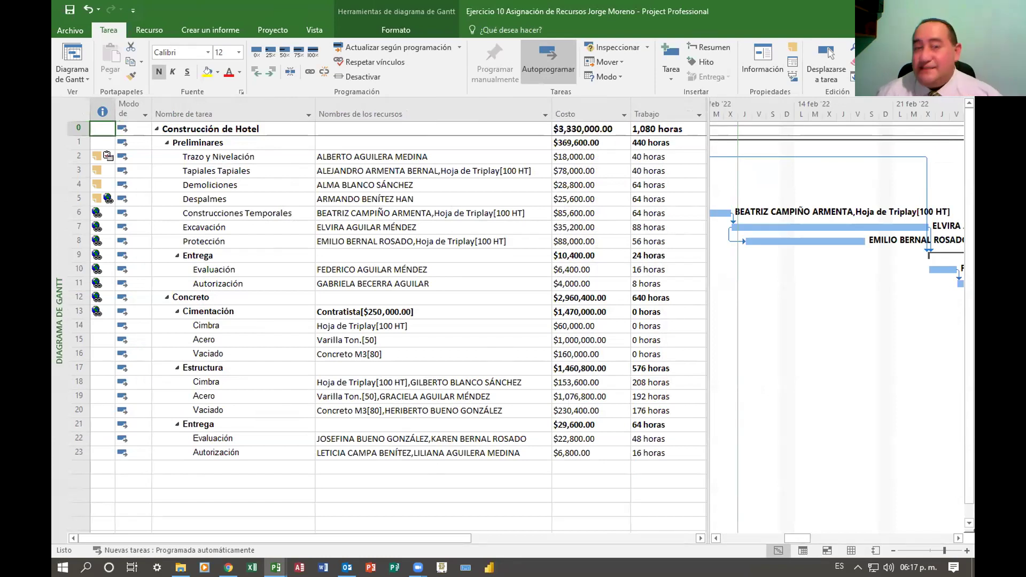
# - Review the Trabajo and Costo columns and the resources on Trazo y Nivelación and Tapiales
pyautogui.click(657, 109)
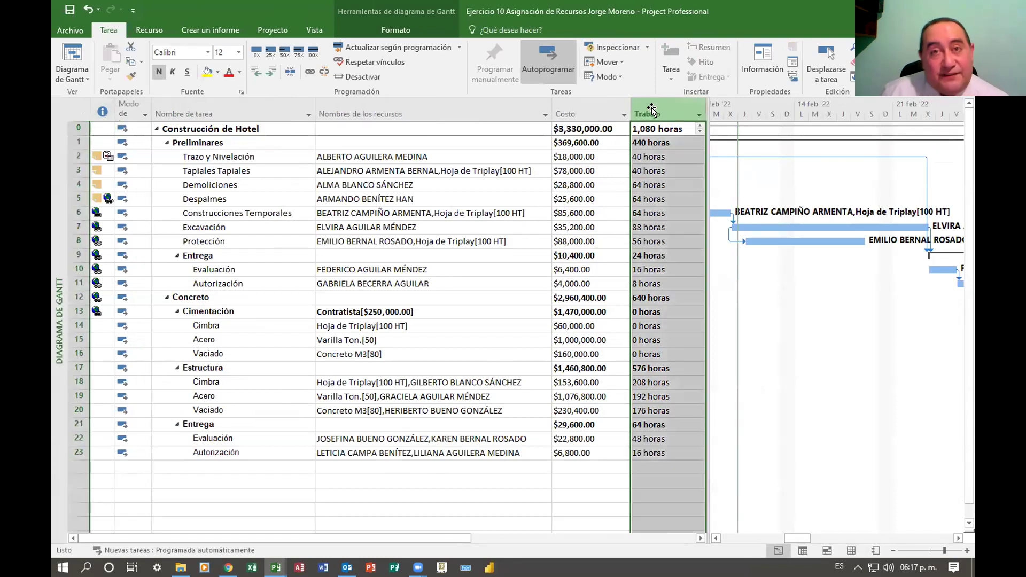
pyautogui.click(578, 109)
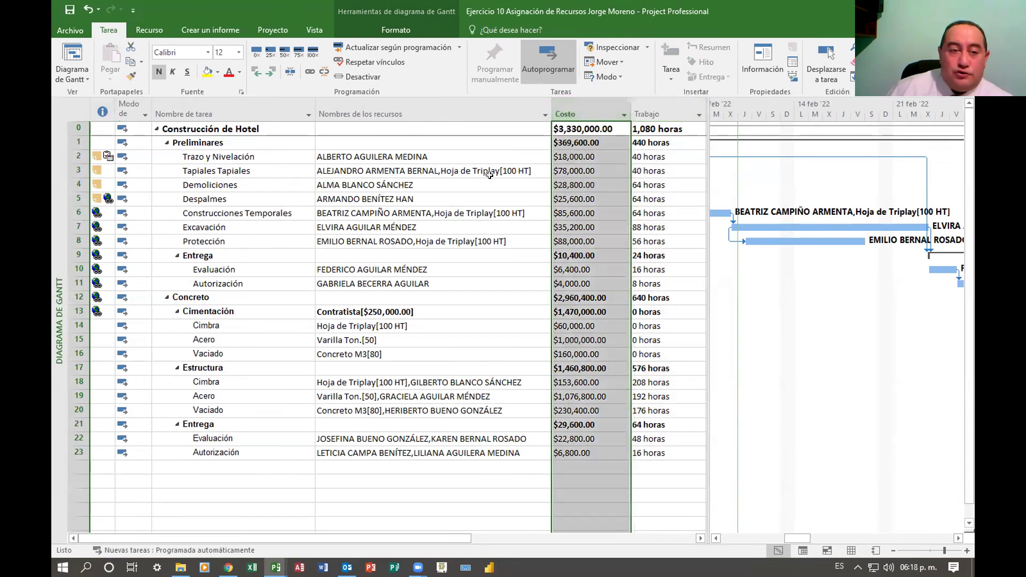
pyautogui.click(428, 154)
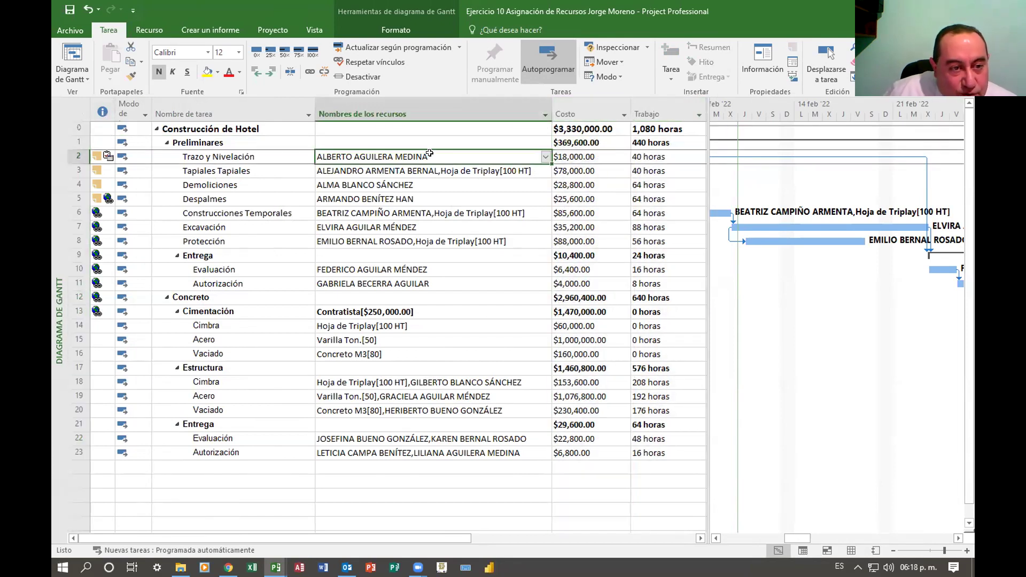
pyautogui.click(248, 155)
pyautogui.click(279, 172)
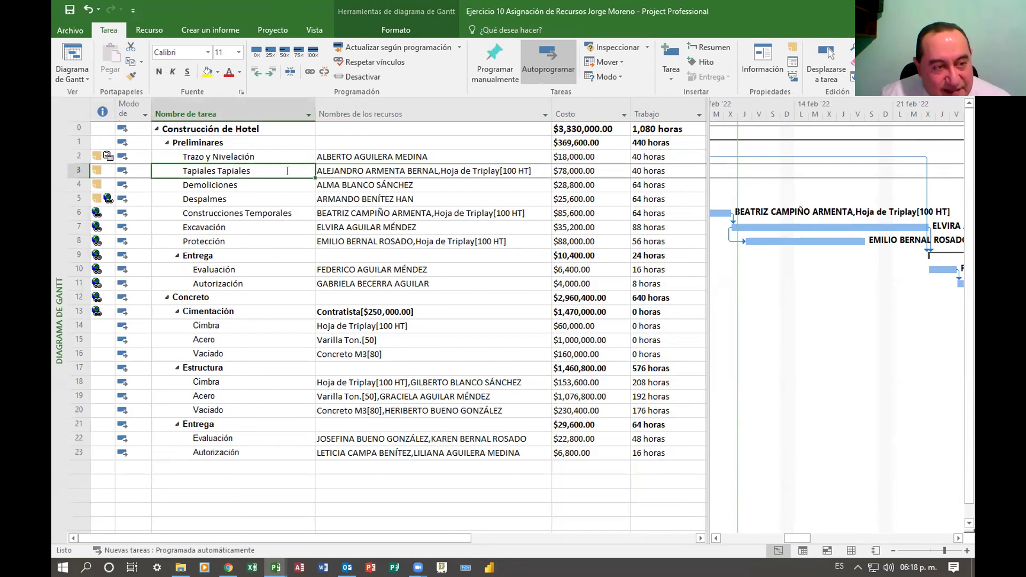
pyautogui.click(442, 167)
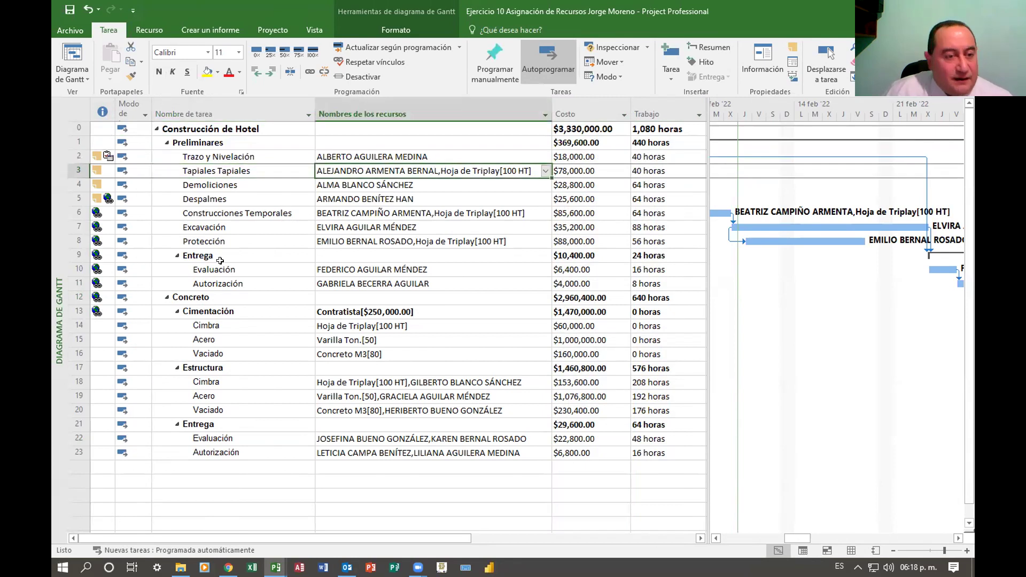
# - Check Demoliciones and the $3,330,000.00 project total, then switch to Ejercicio 09 Recursos
pyautogui.click(276, 185)
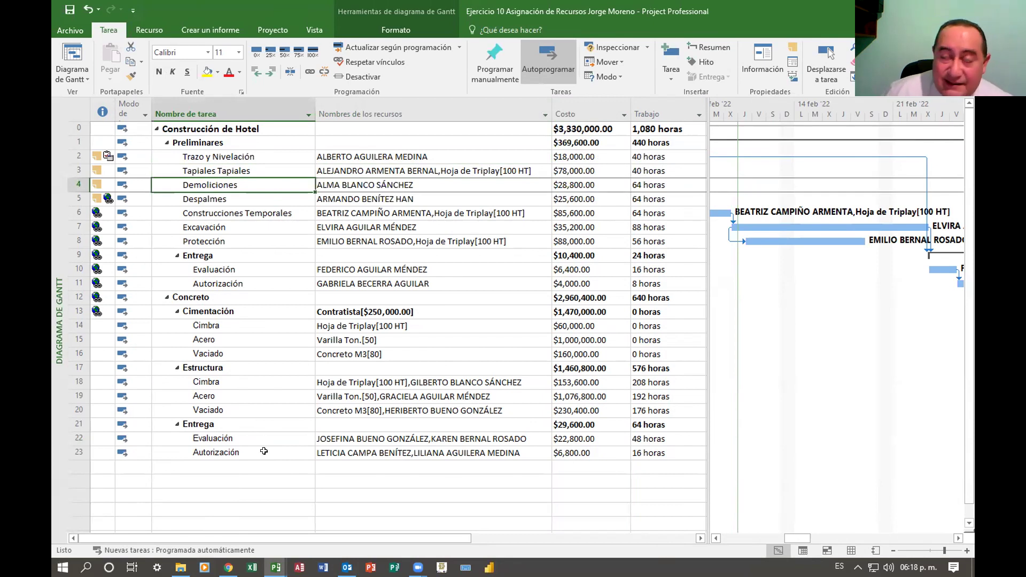
pyautogui.click(93, 102)
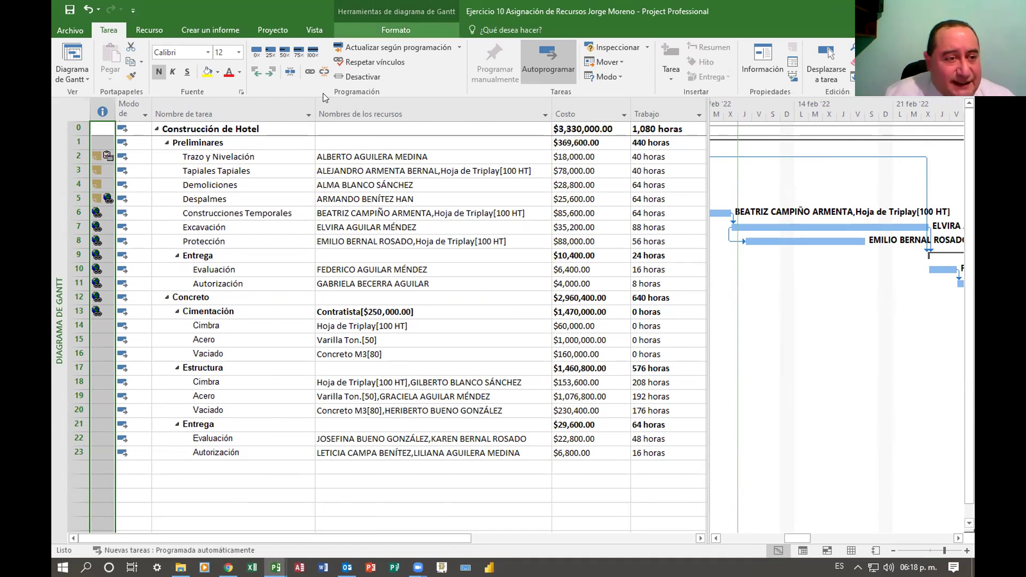
pyautogui.click(582, 127)
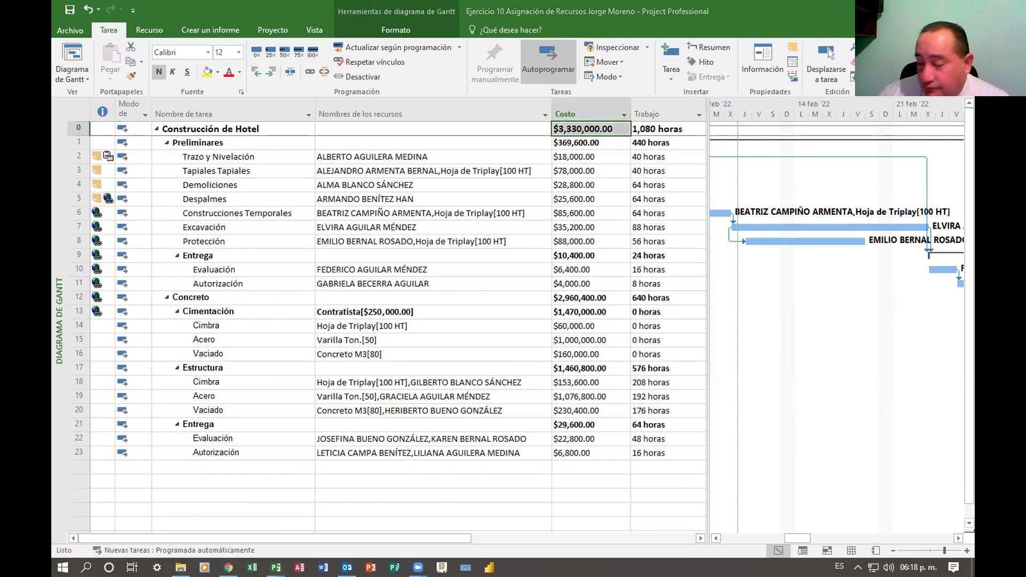
pyautogui.hotkey('alt', 'Tab')
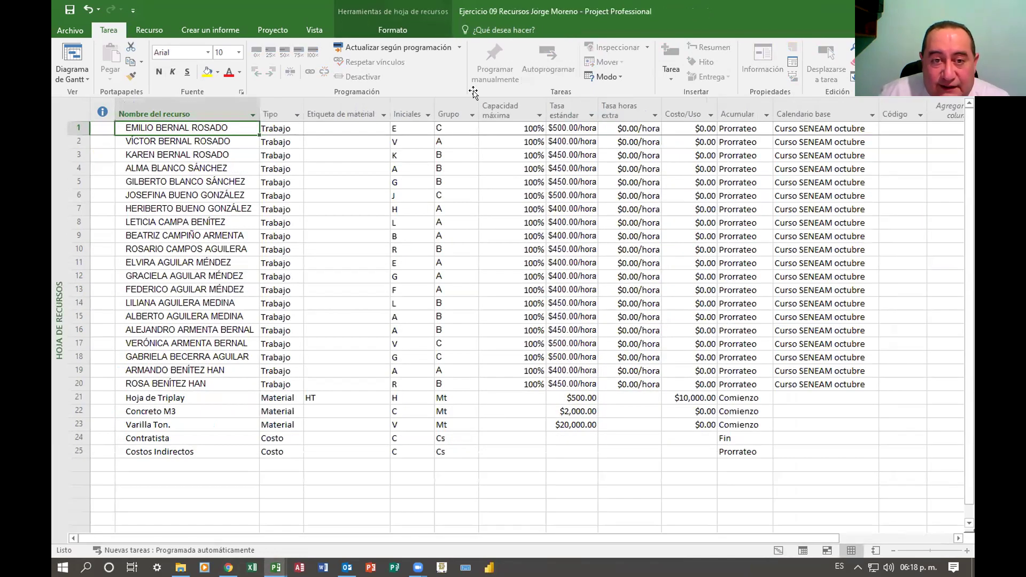
# - Select the Tasa estándar column of resource rates
pyautogui.click(565, 110)
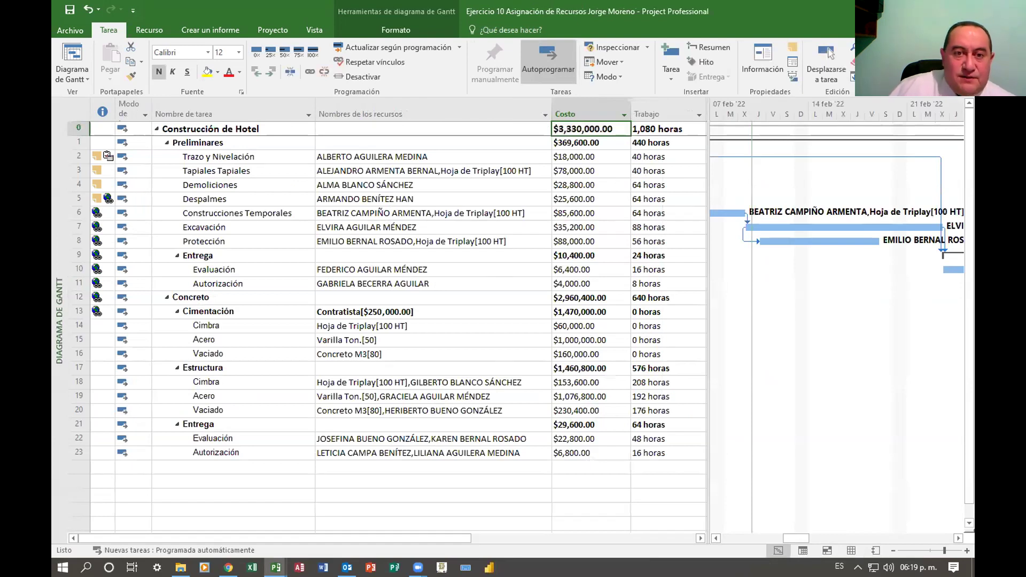
pyautogui.click(558, 114)
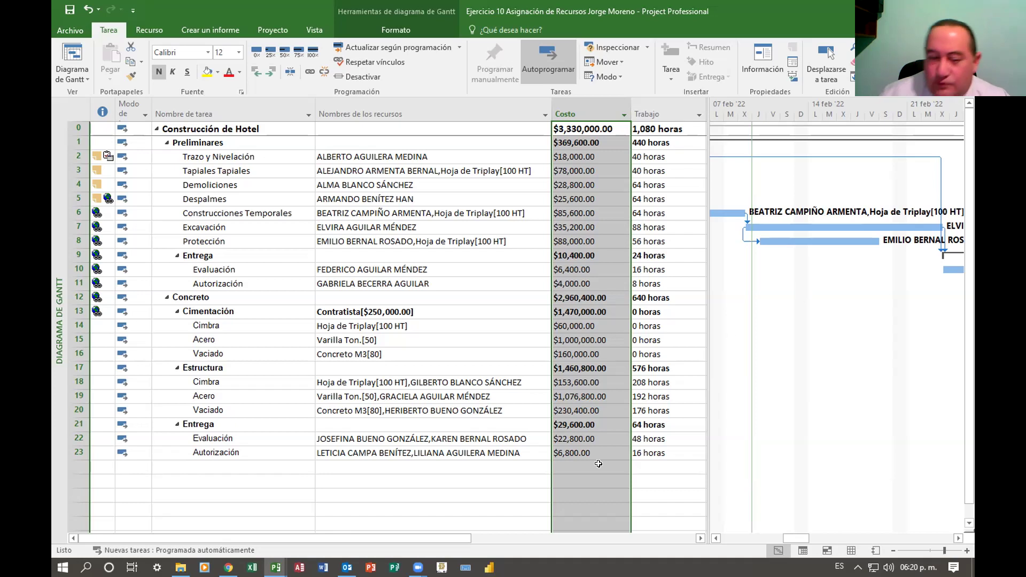
pyautogui.hscroll(5, 556, 222)
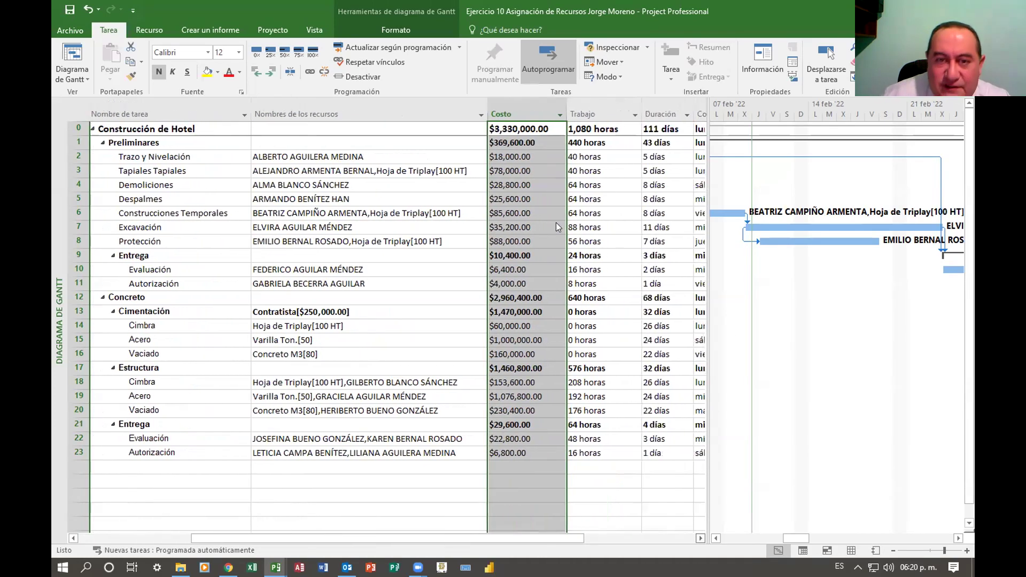
pyautogui.click(331, 114)
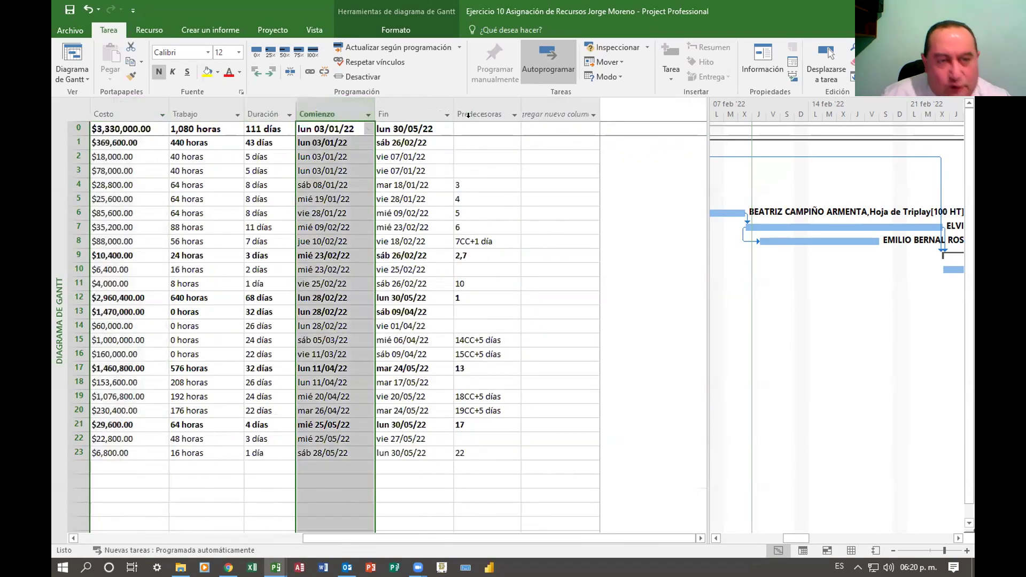
pyautogui.click(417, 114)
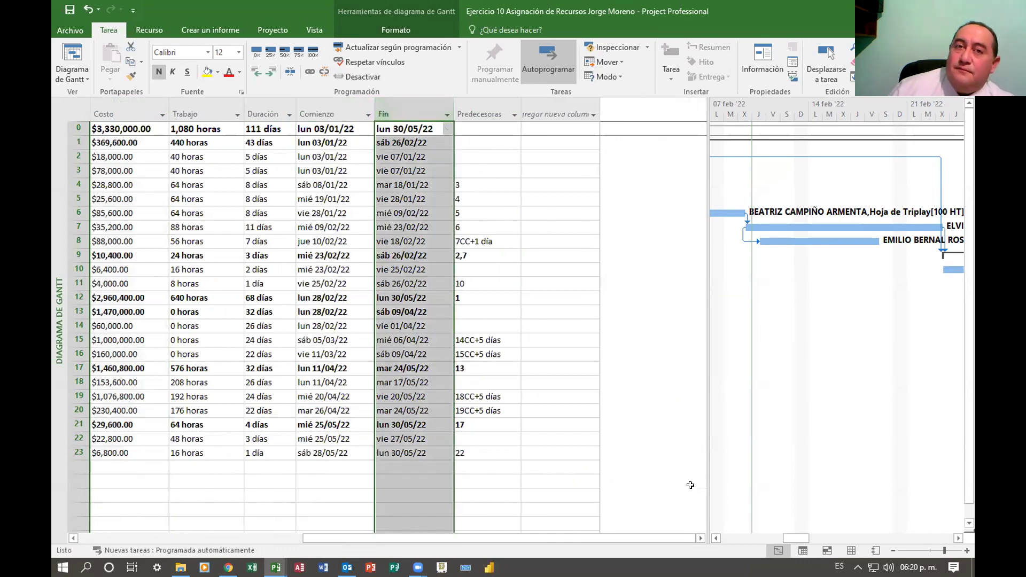
pyautogui.moveTo(661, 539); pyautogui.dragTo(375, 539)
pyautogui.click(595, 105)
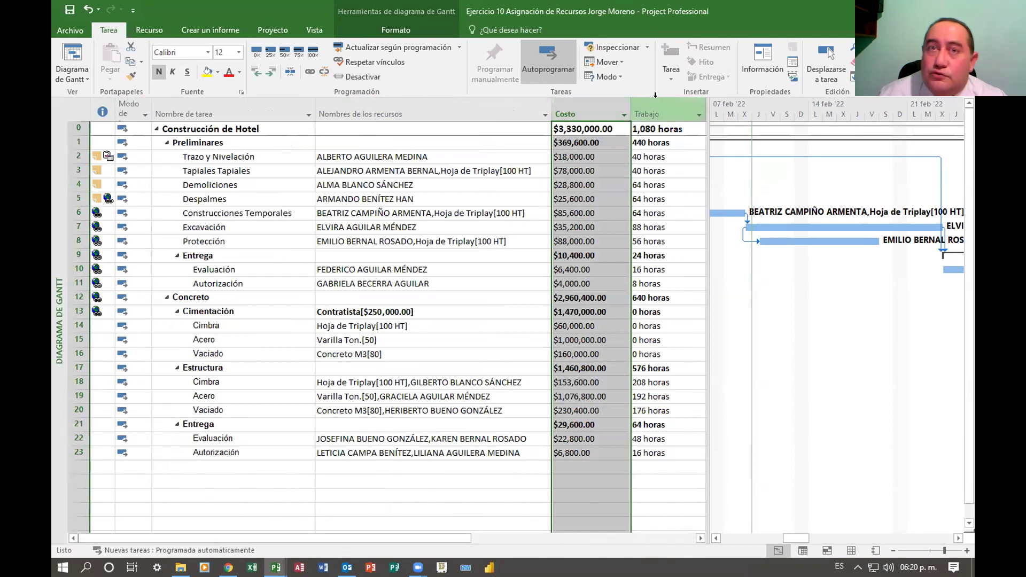
pyautogui.click(651, 109)
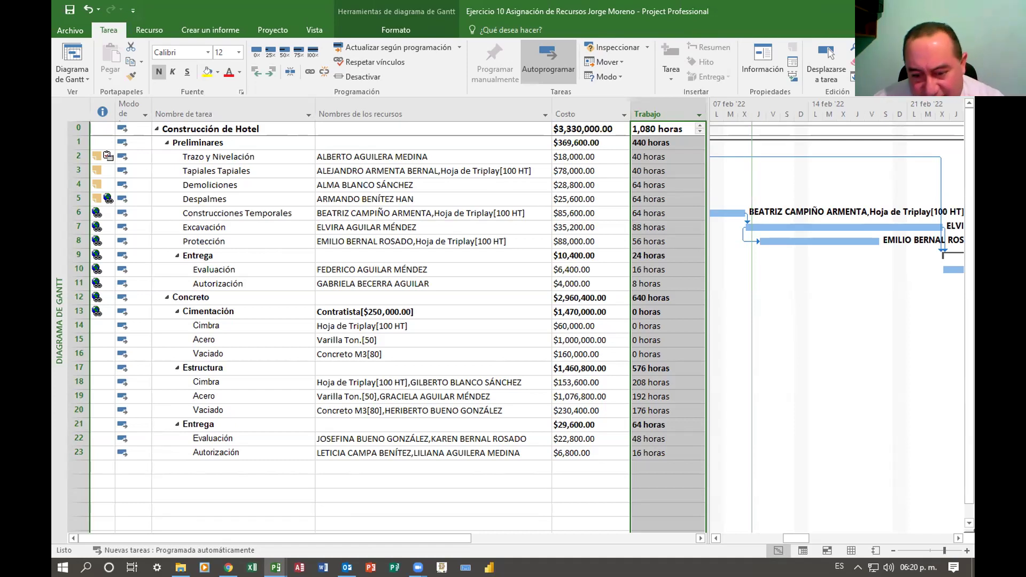
pyautogui.click(700, 538)
pyautogui.click(700, 539)
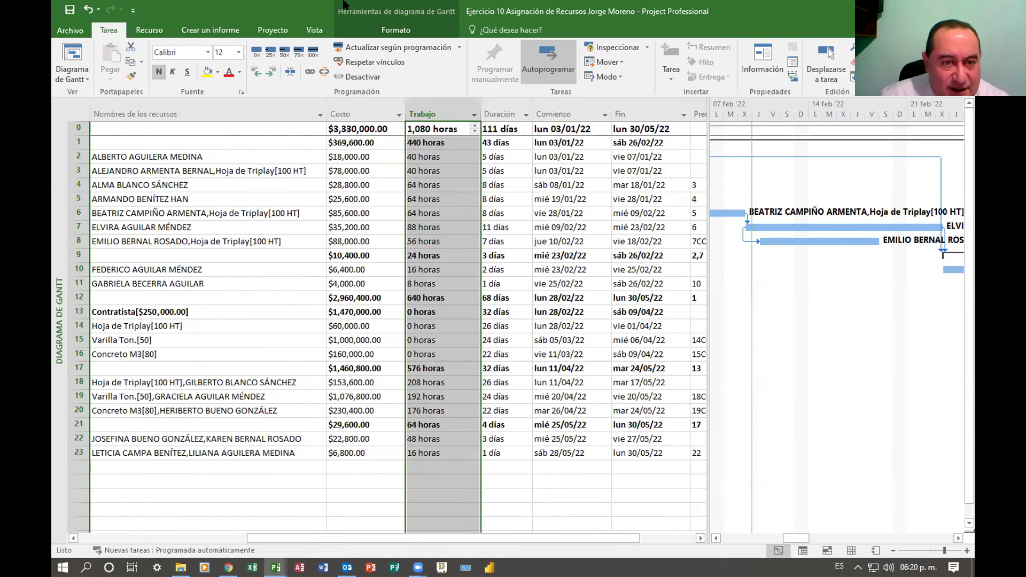
pyautogui.click(514, 128)
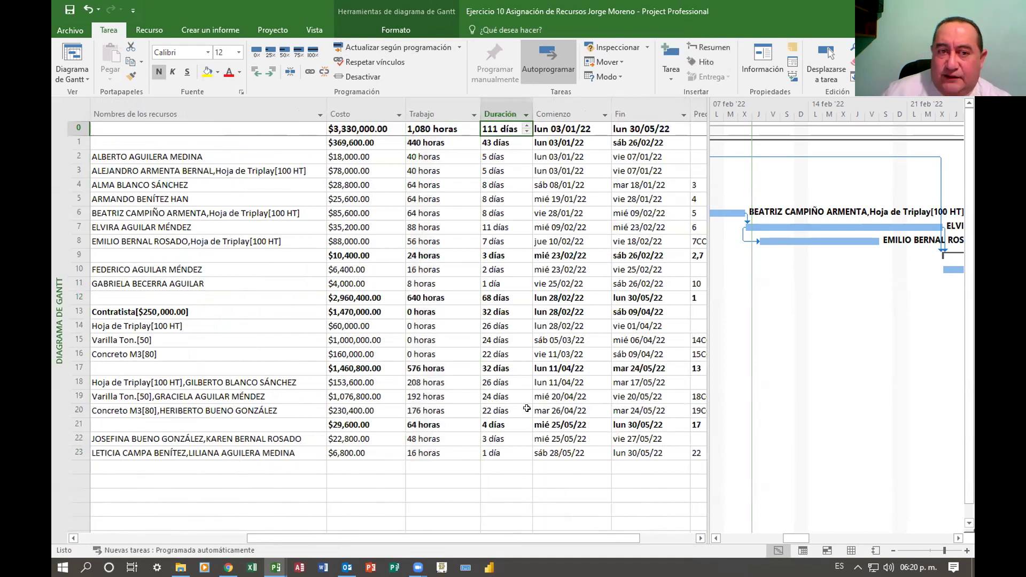
pyautogui.click(676, 128)
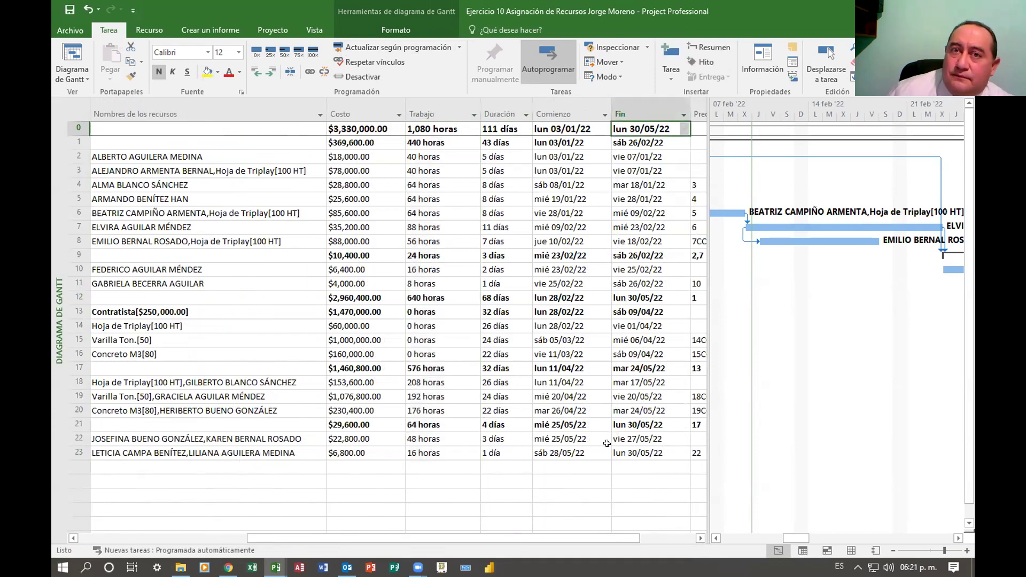
pyautogui.click(501, 156)
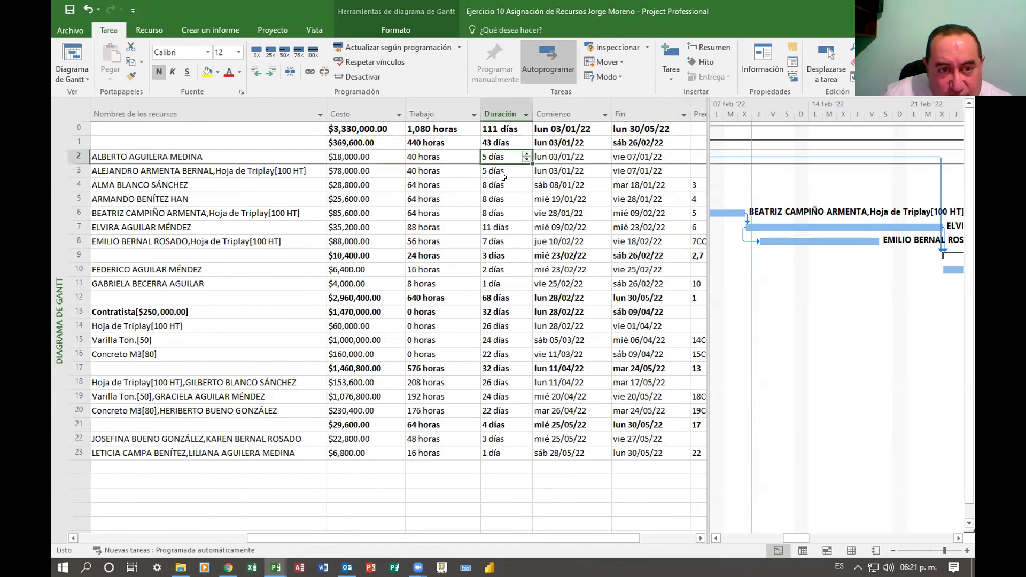
pyautogui.click(513, 170)
pyautogui.click(515, 185)
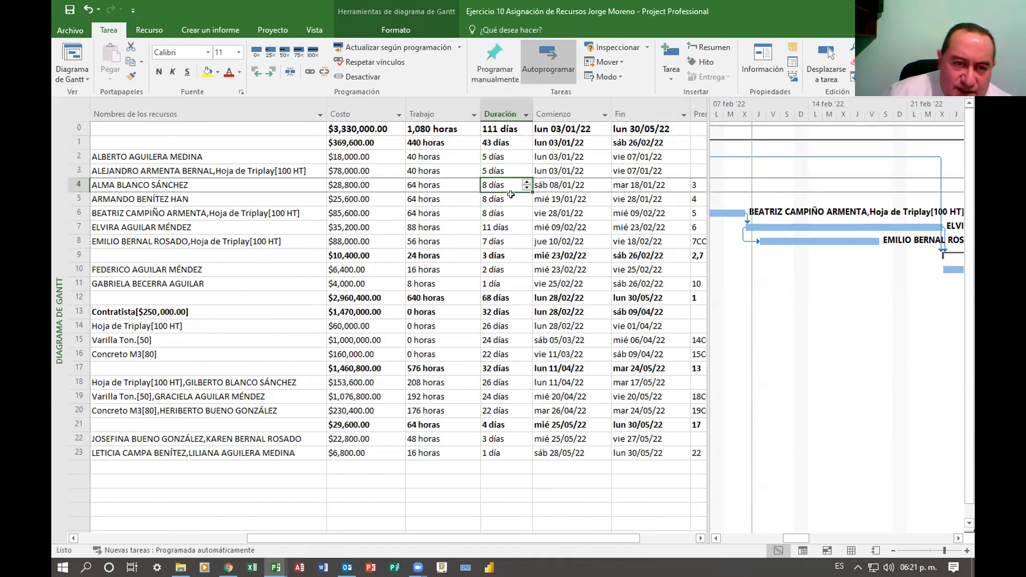
pyautogui.click(509, 198)
pyautogui.click(513, 213)
pyautogui.click(512, 227)
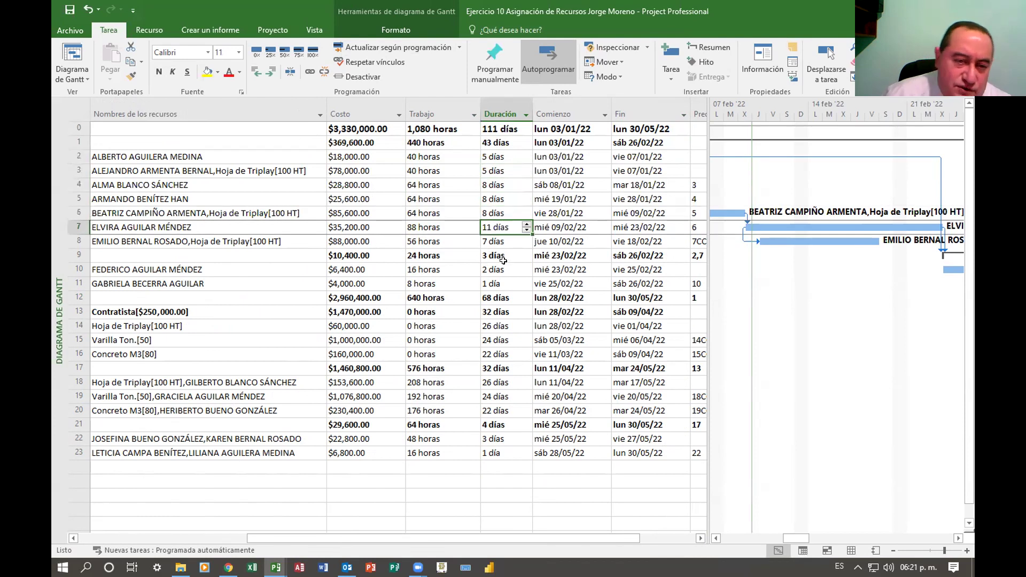
pyautogui.click(515, 240)
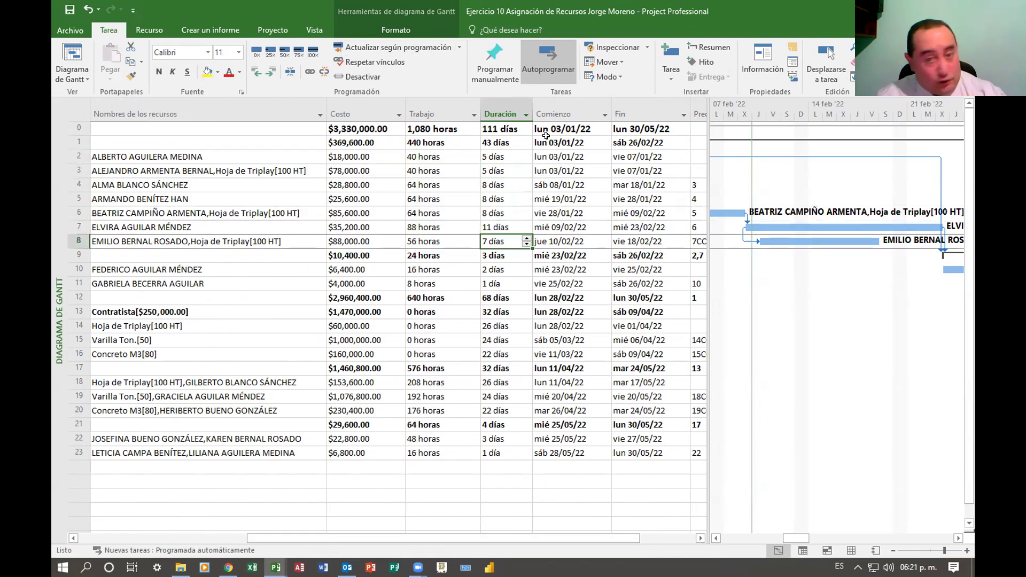
pyautogui.click(566, 110)
pyautogui.click(636, 111)
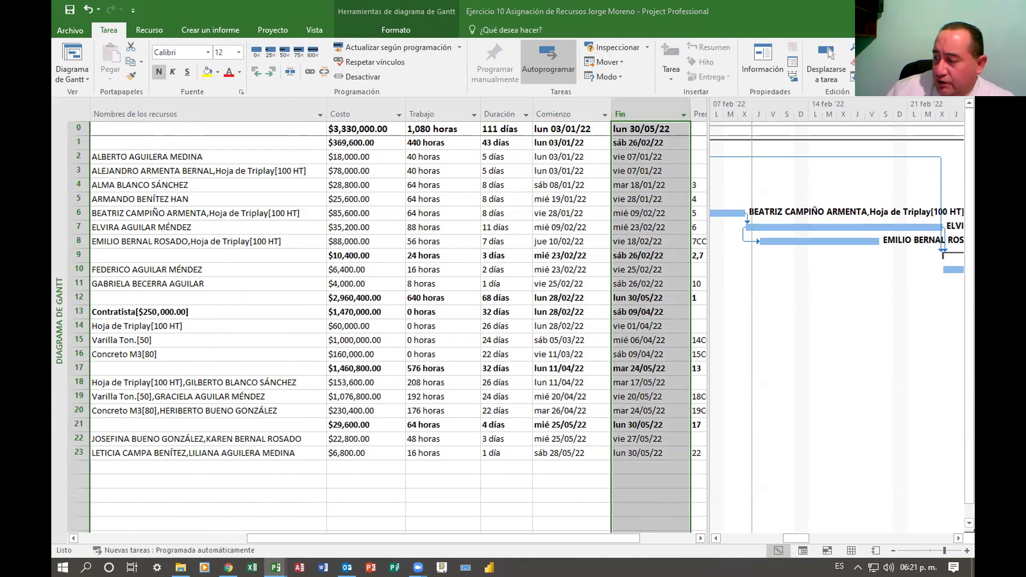
# - Switch to Ejercicio 11 A Seguimiento and narrow the task table to enlarge the Gantt chart
pyautogui.hotkey('alt', 'Tab')
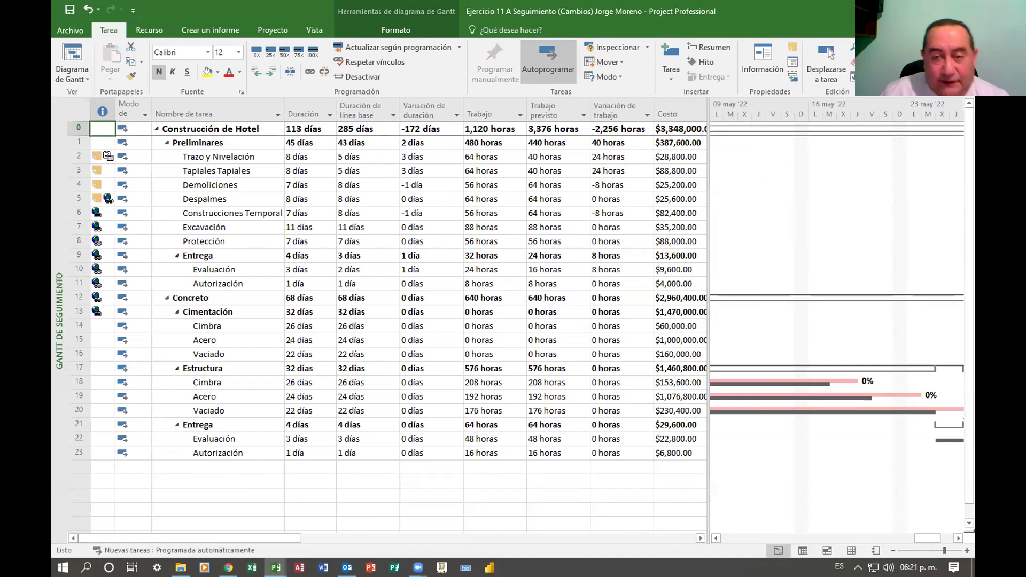
pyautogui.moveTo(709, 404); pyautogui.dragTo(466, 394)
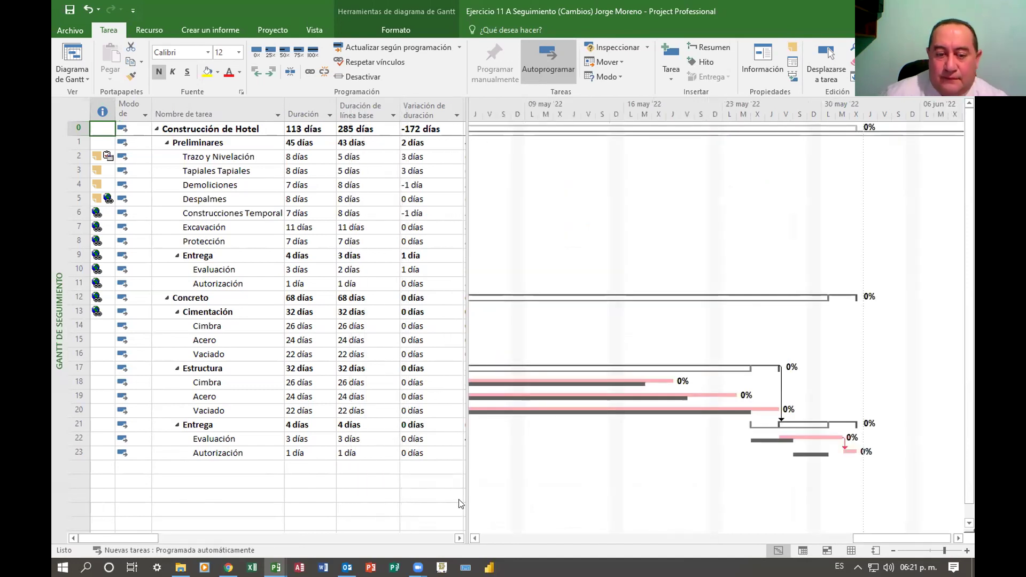
pyautogui.click(475, 538)
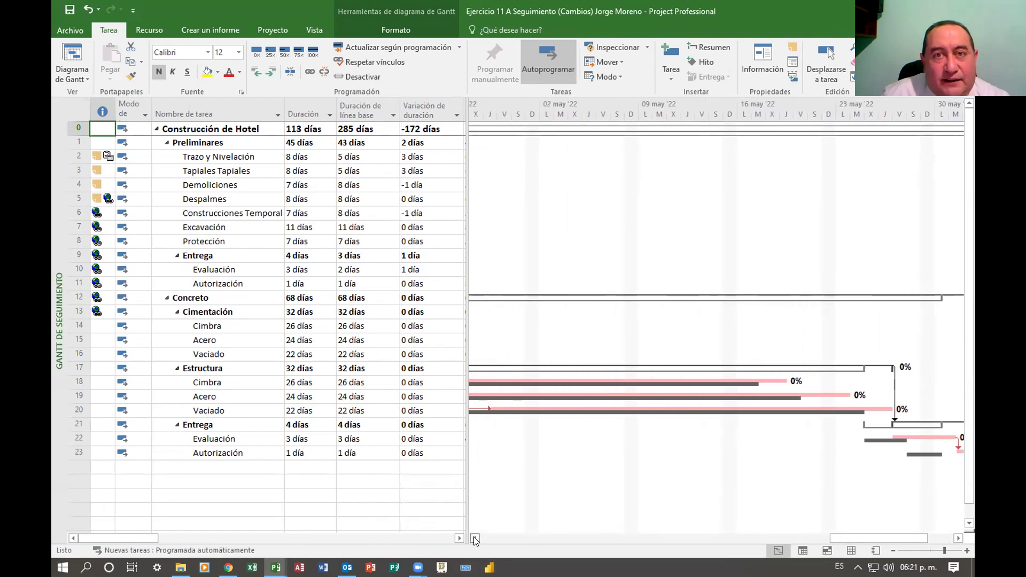
pyautogui.moveTo(475, 538); pyautogui.dragTo(477, 536)
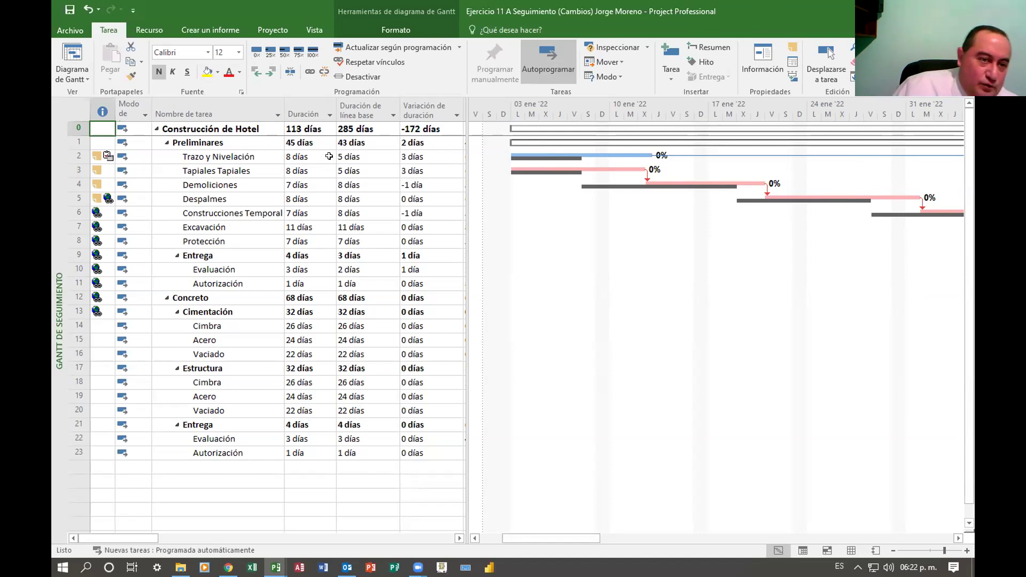
# - Compare the project's 113-día duration with its 285-día baseline and -172-día variance
pyautogui.click(350, 155)
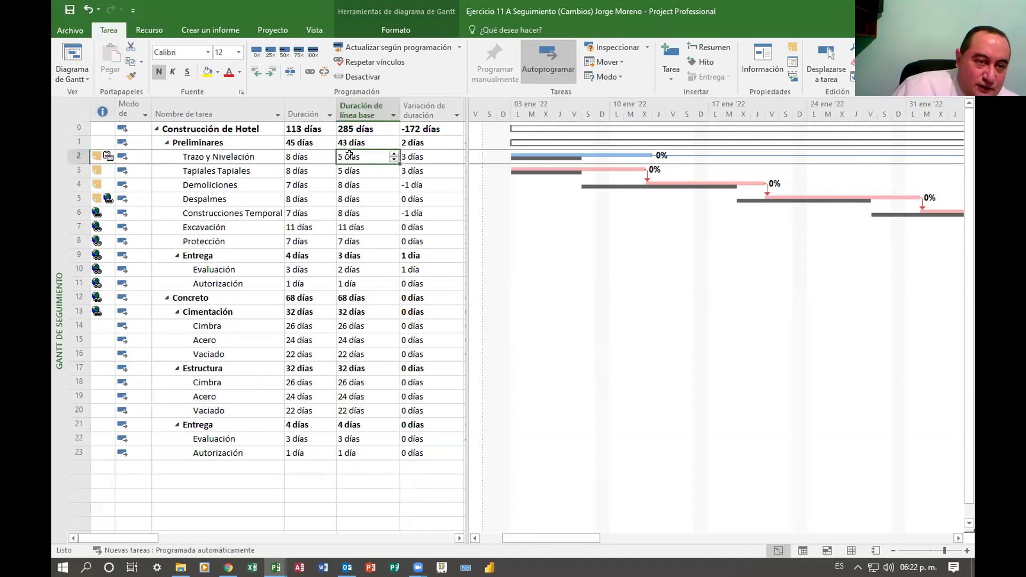
pyautogui.click(311, 155)
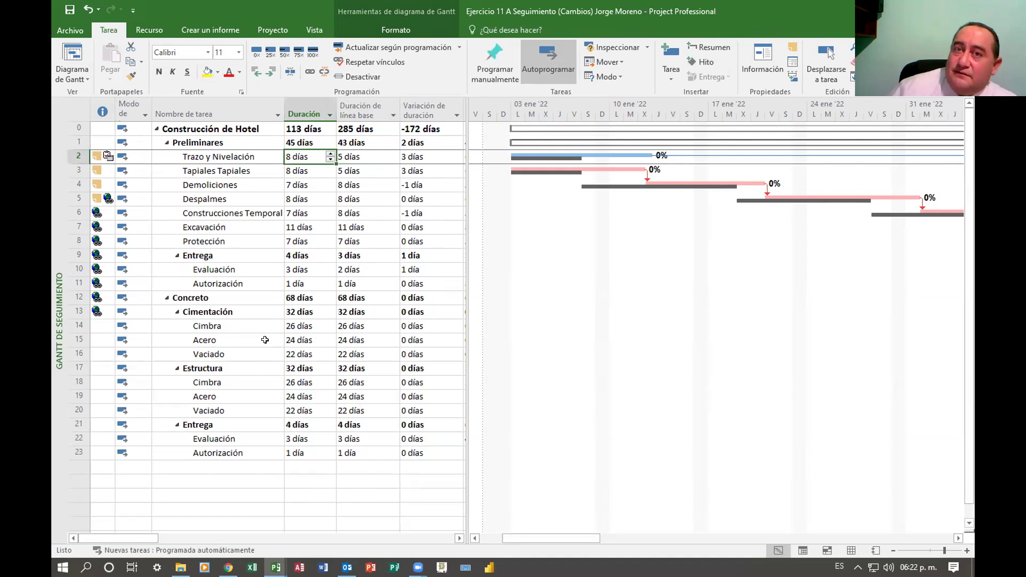
pyautogui.click(430, 155)
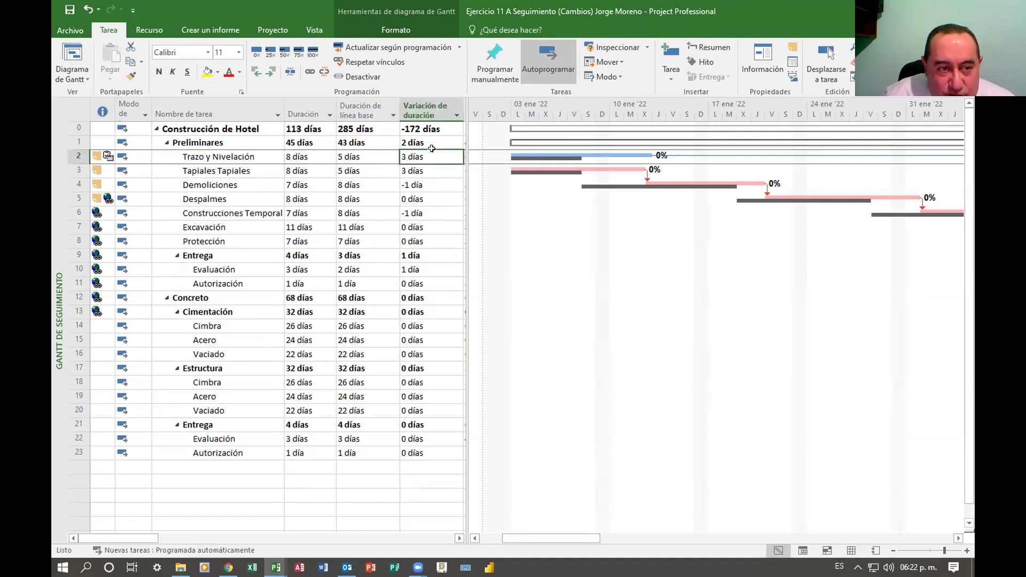
pyautogui.click(296, 122)
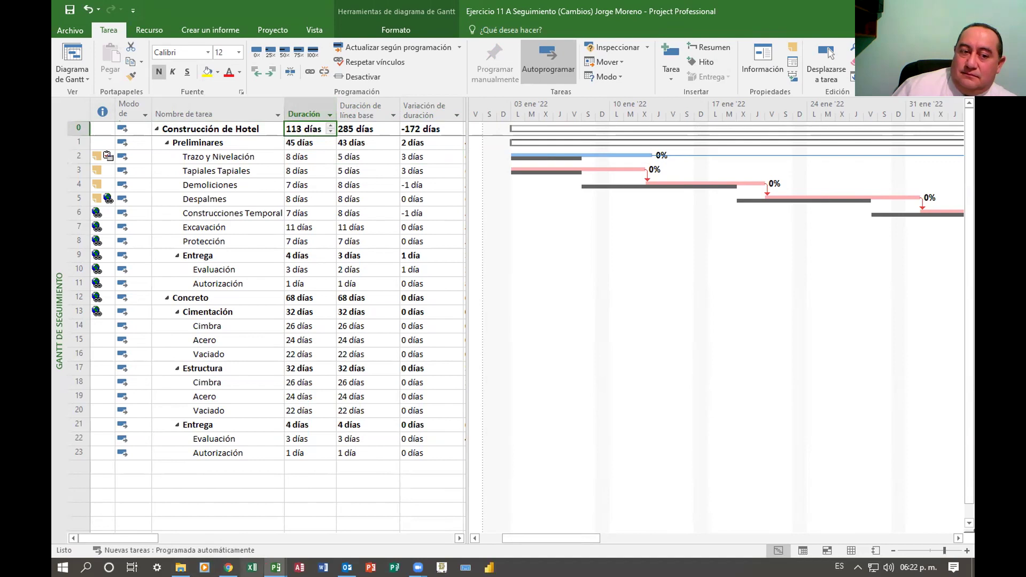
pyautogui.click(431, 129)
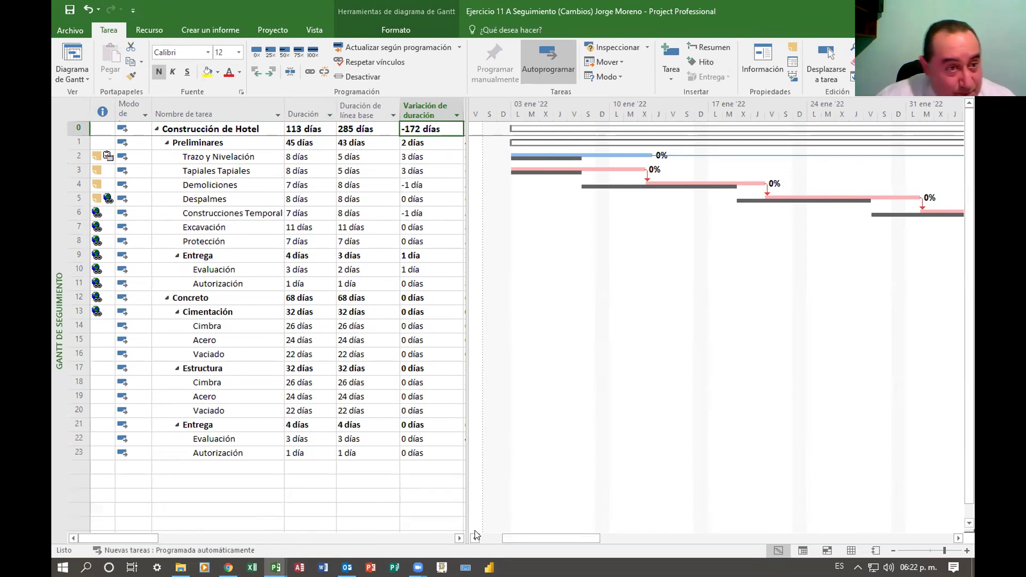
pyautogui.click(368, 111)
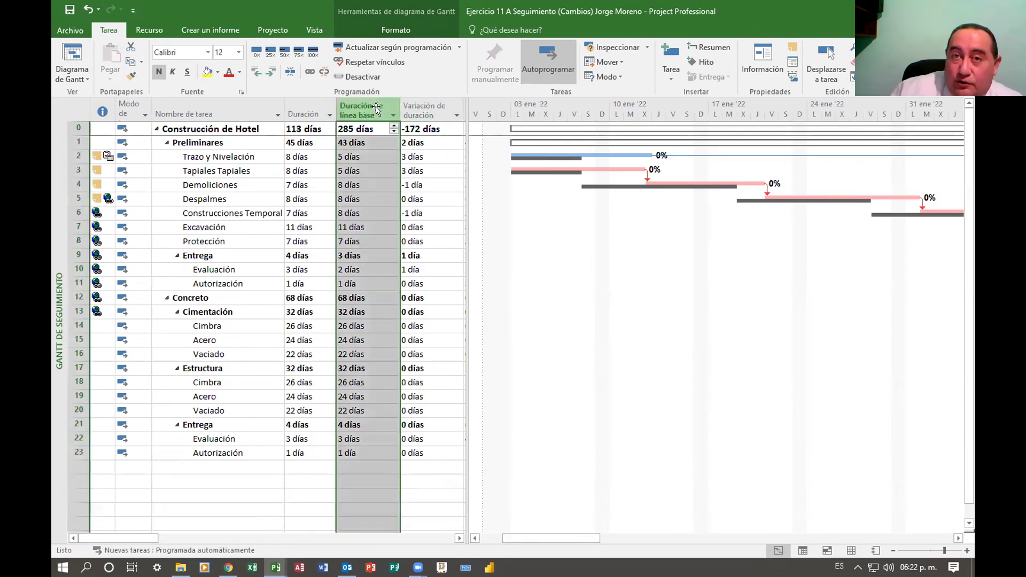
pyautogui.click(372, 132)
pyautogui.press('F2')
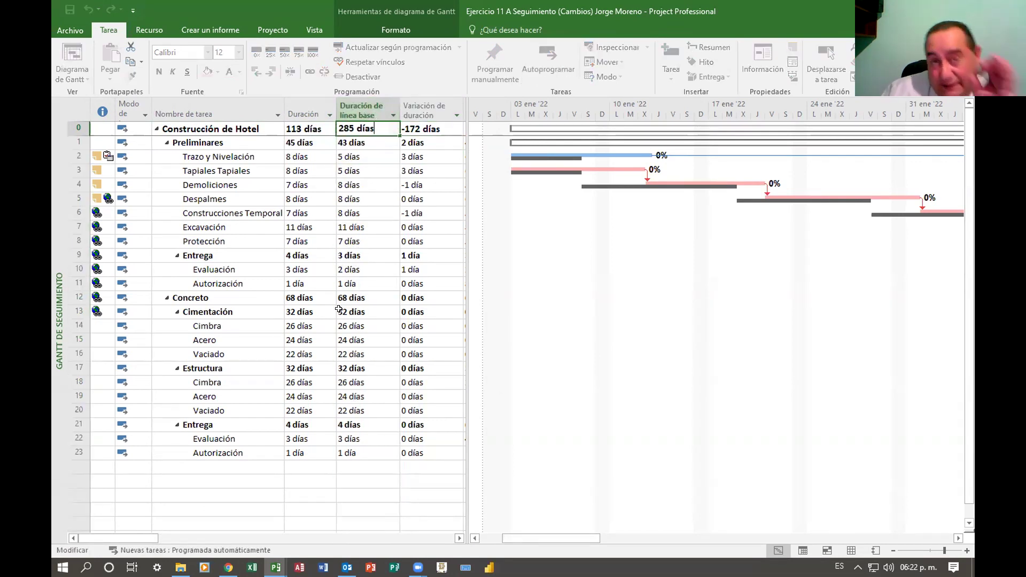
pyautogui.click(358, 155)
pyautogui.click(364, 125)
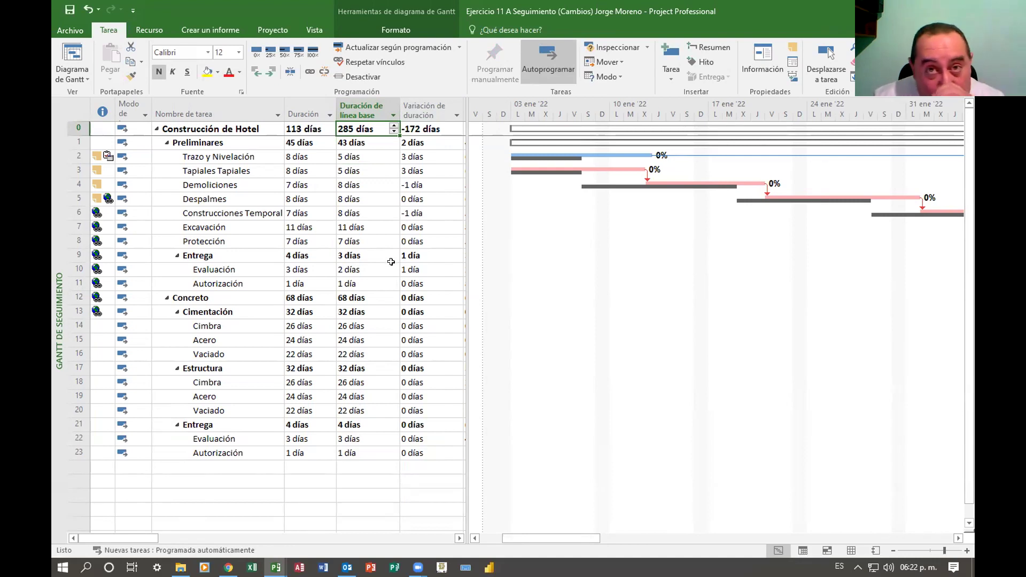
pyautogui.click(301, 128)
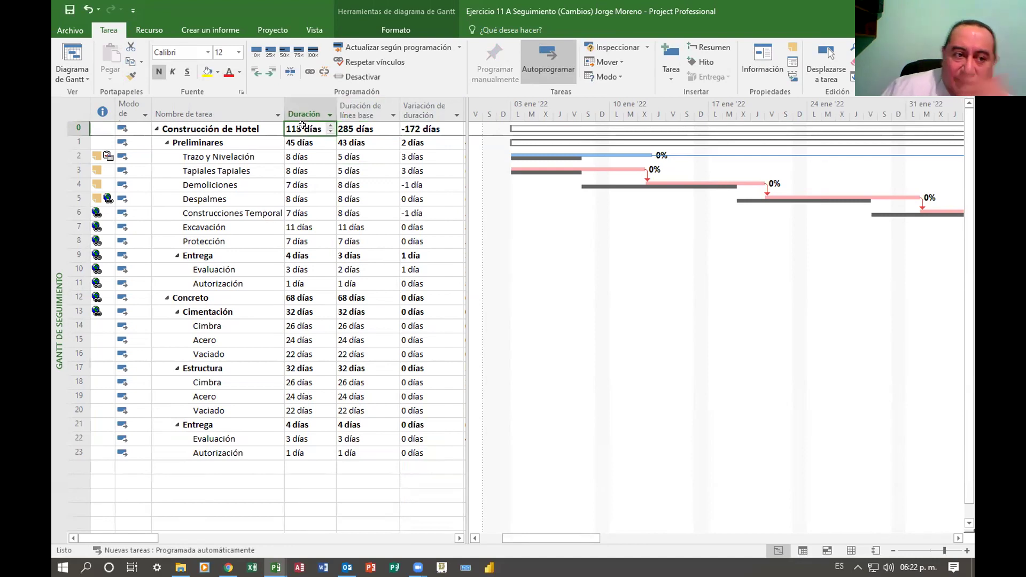
# - Check Preliminares' 2-día variance and Trazo y Nivelación's 5 vs 8 días, then scroll the table right
pyautogui.click(247, 141)
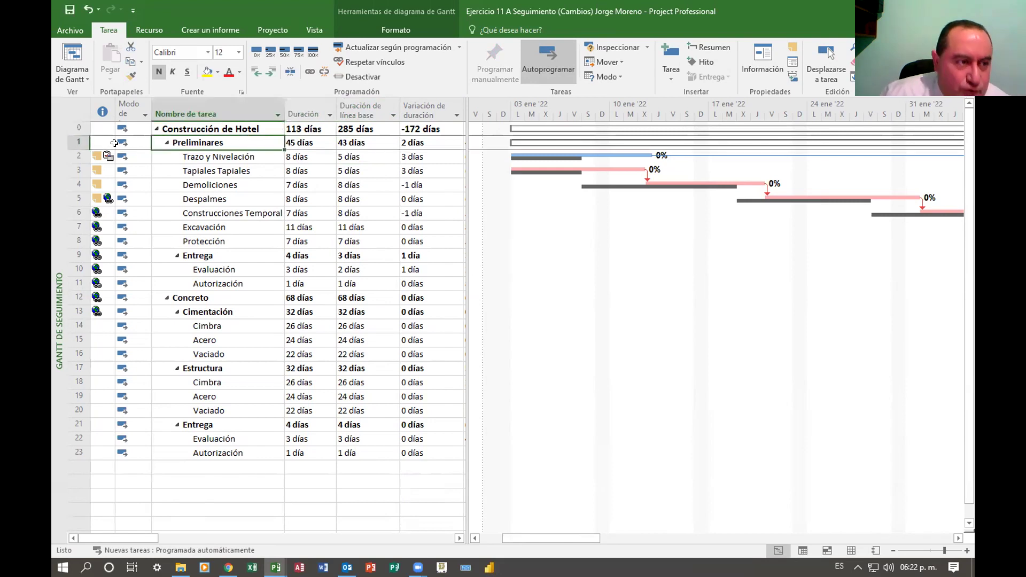
pyautogui.click(66, 141)
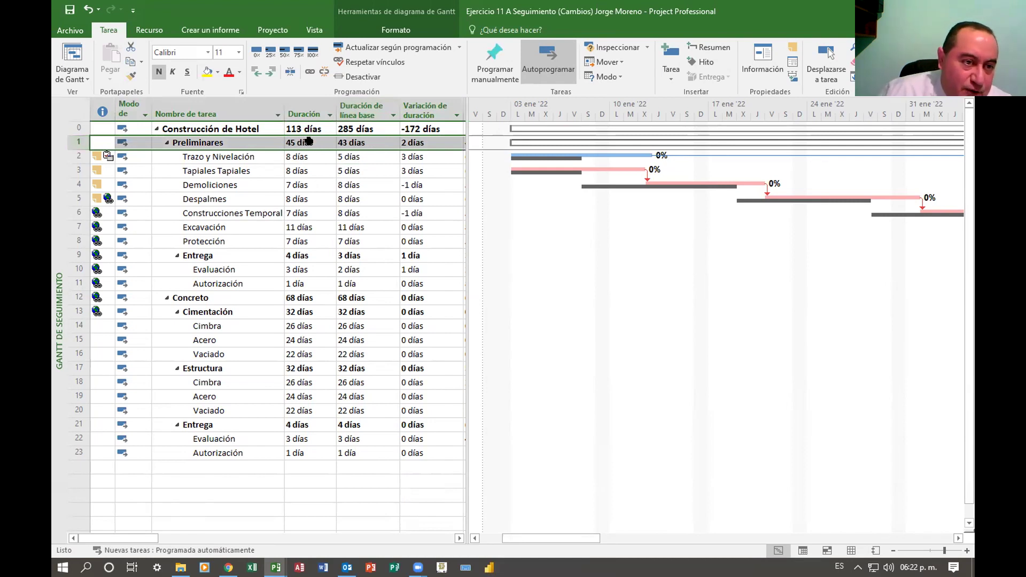
pyautogui.click(431, 143)
pyautogui.click(224, 155)
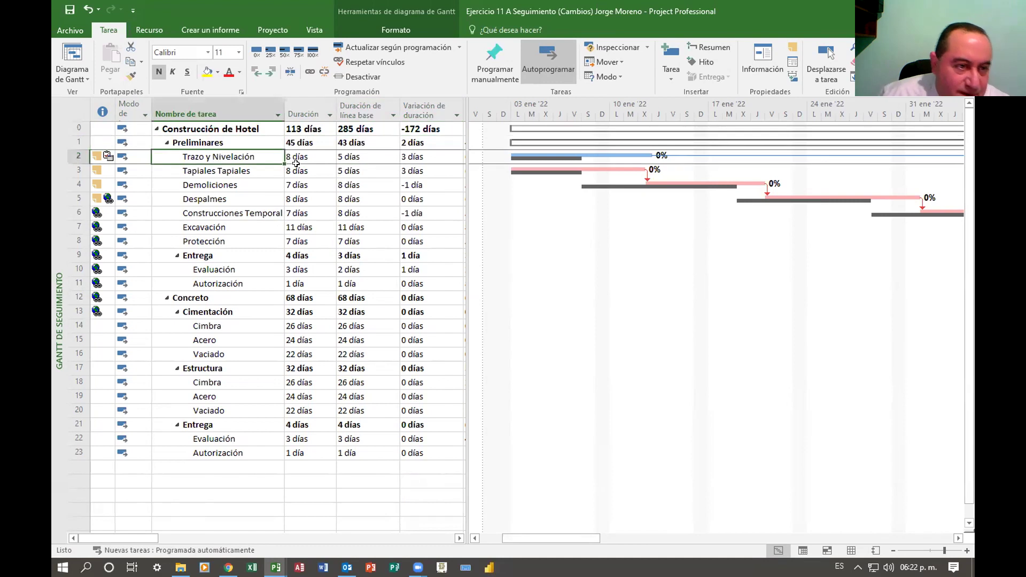
pyautogui.click(377, 156)
pyautogui.click(302, 157)
pyautogui.click(433, 152)
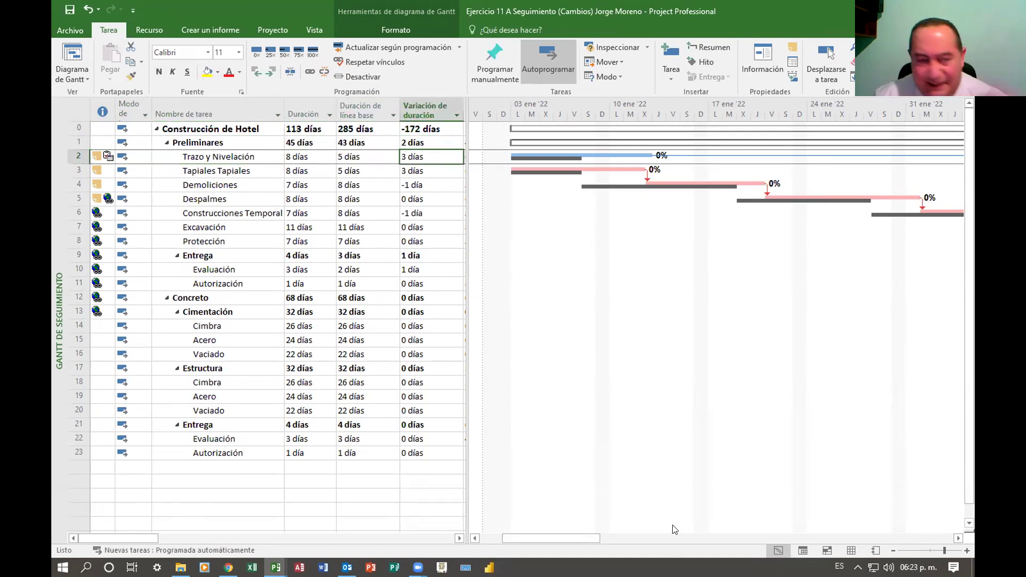
pyautogui.click(460, 539)
# - Scroll the table to Variación de costo and autofit that column's width
pyautogui.click(459, 538)
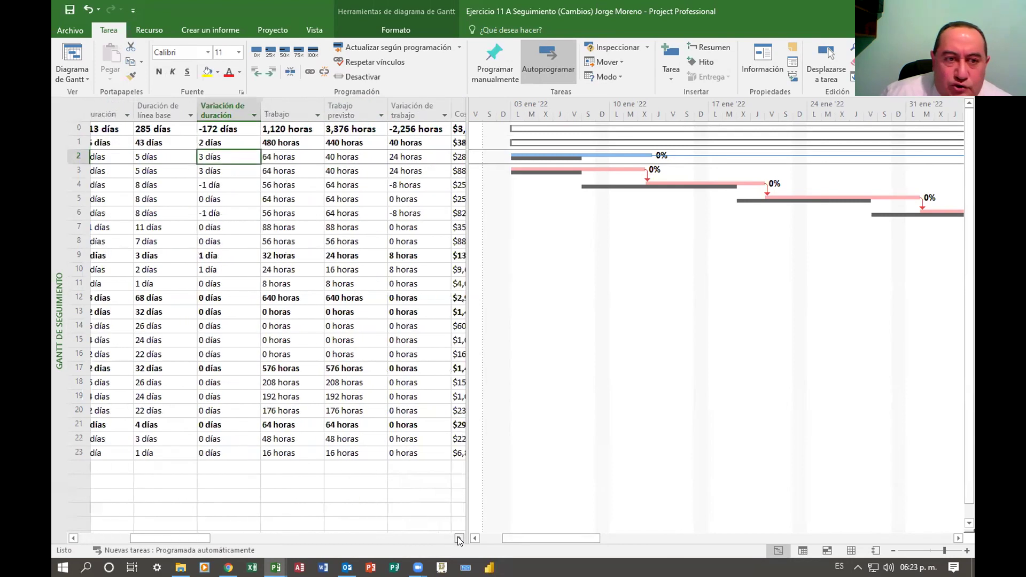
pyautogui.click(459, 538)
pyautogui.click(459, 538)
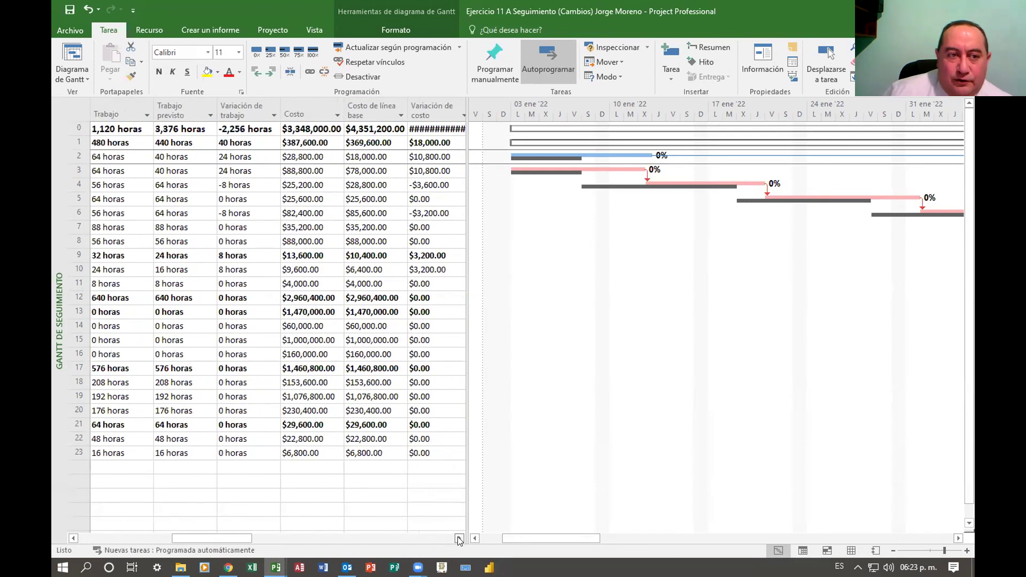
pyautogui.click(459, 538)
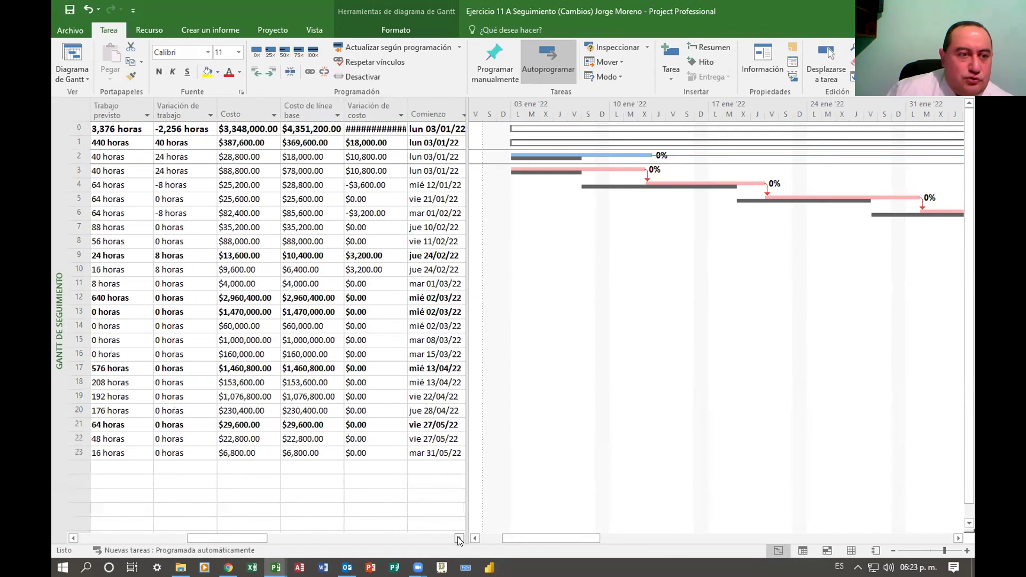
pyautogui.doubleClick(407, 104)
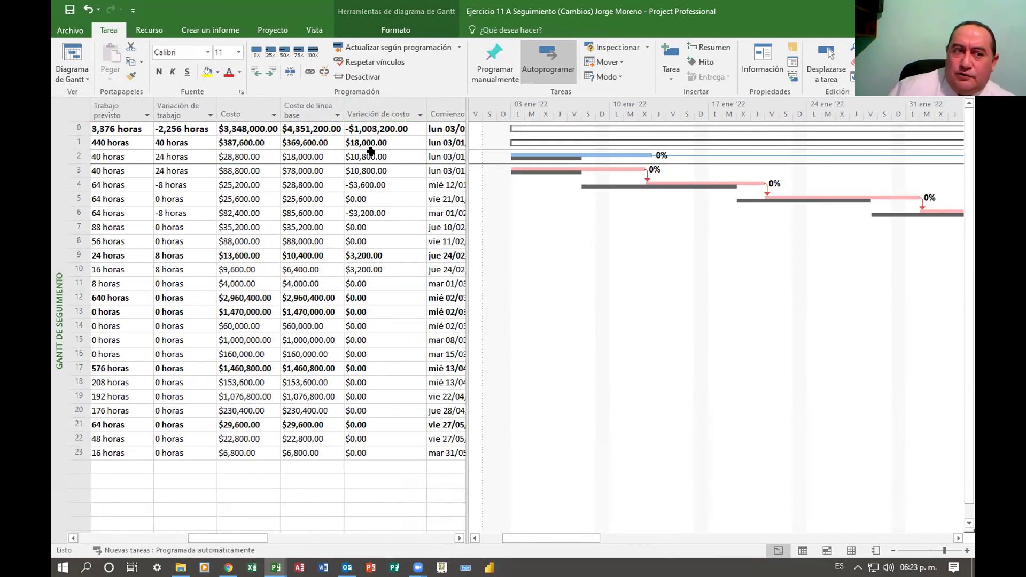
# - Compare the project's $4,351,200.00 baseline cost with its $3,348,000.00 total cost
pyautogui.click(314, 107)
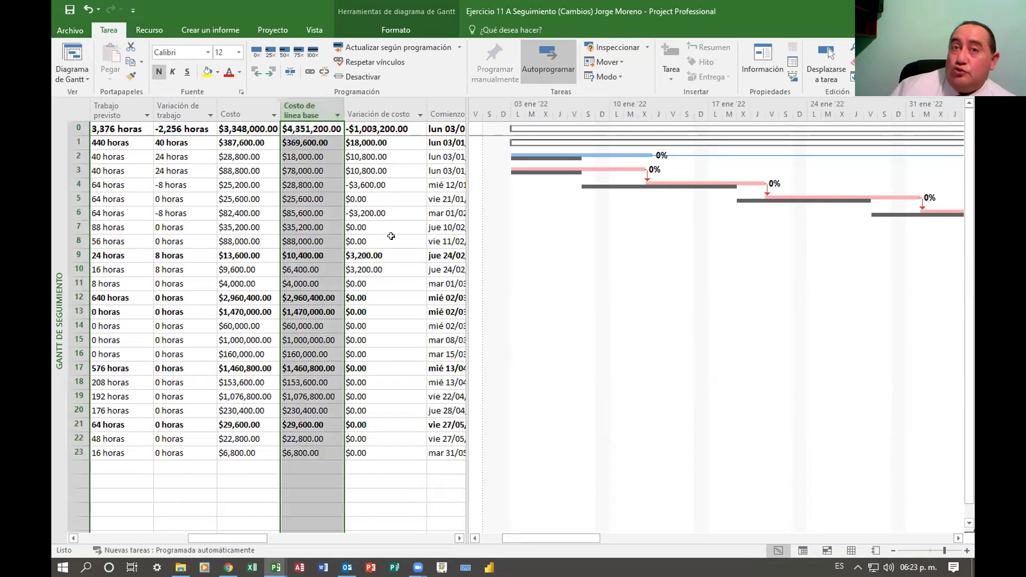
pyautogui.click(316, 127)
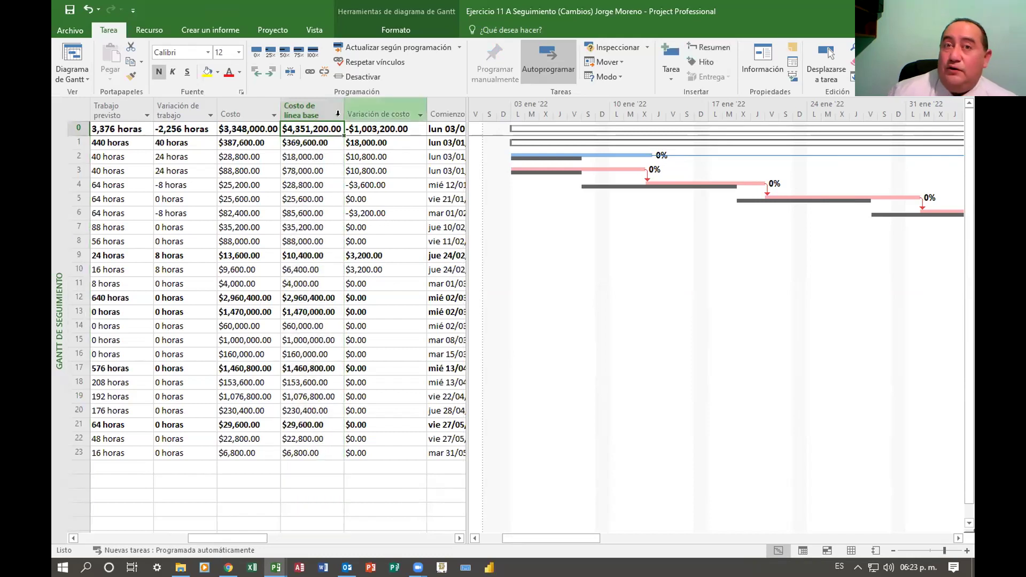
pyautogui.moveTo(352, 102)
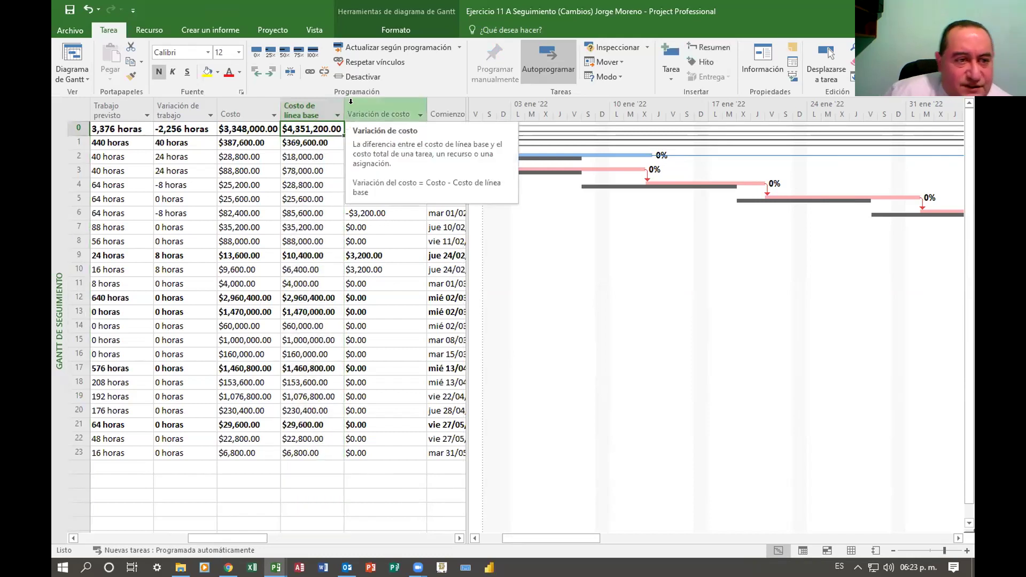
pyautogui.click(248, 129)
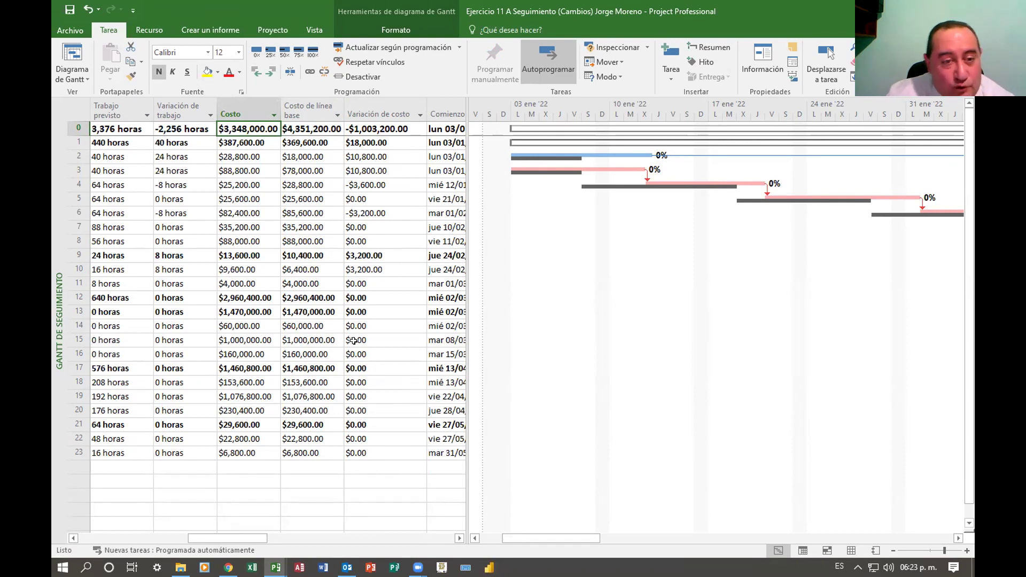
# - Scroll the Gantt chart forward to the final tasks around 31 May
pyautogui.click(957, 538)
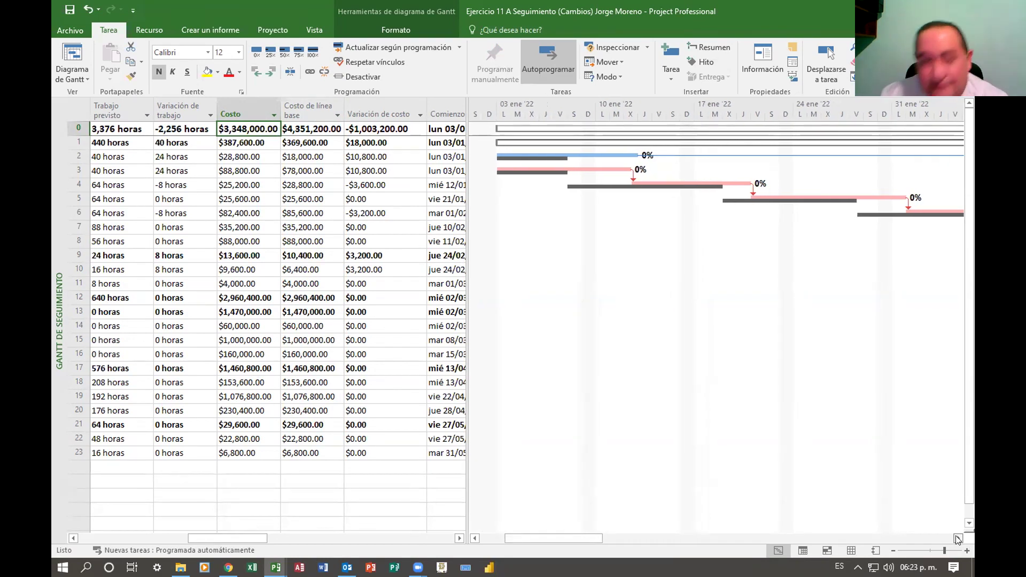
pyautogui.moveTo(956, 538); pyautogui.dragTo(956, 538)
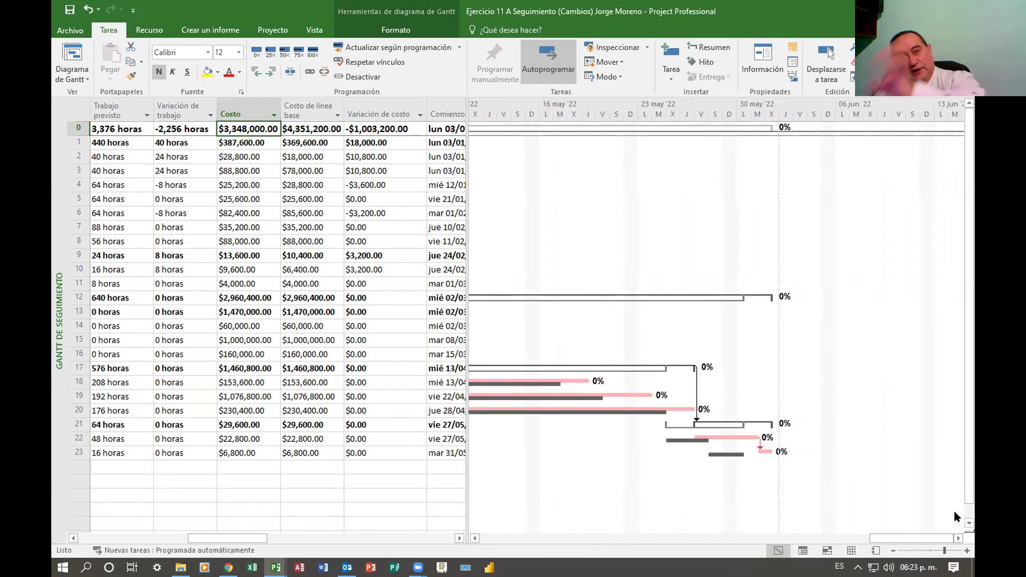